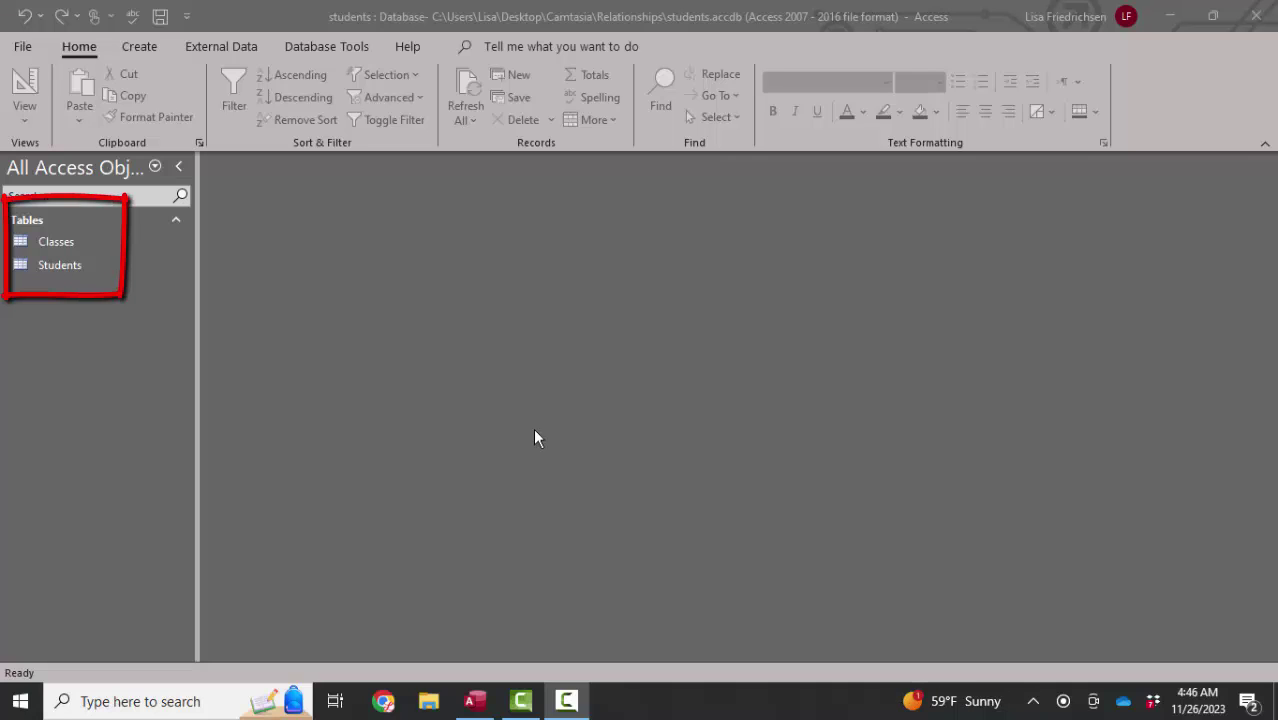
- Review the Students and Classes table designs in Design View, then close both design tabs
right_click(82, 268)
click(130, 310)
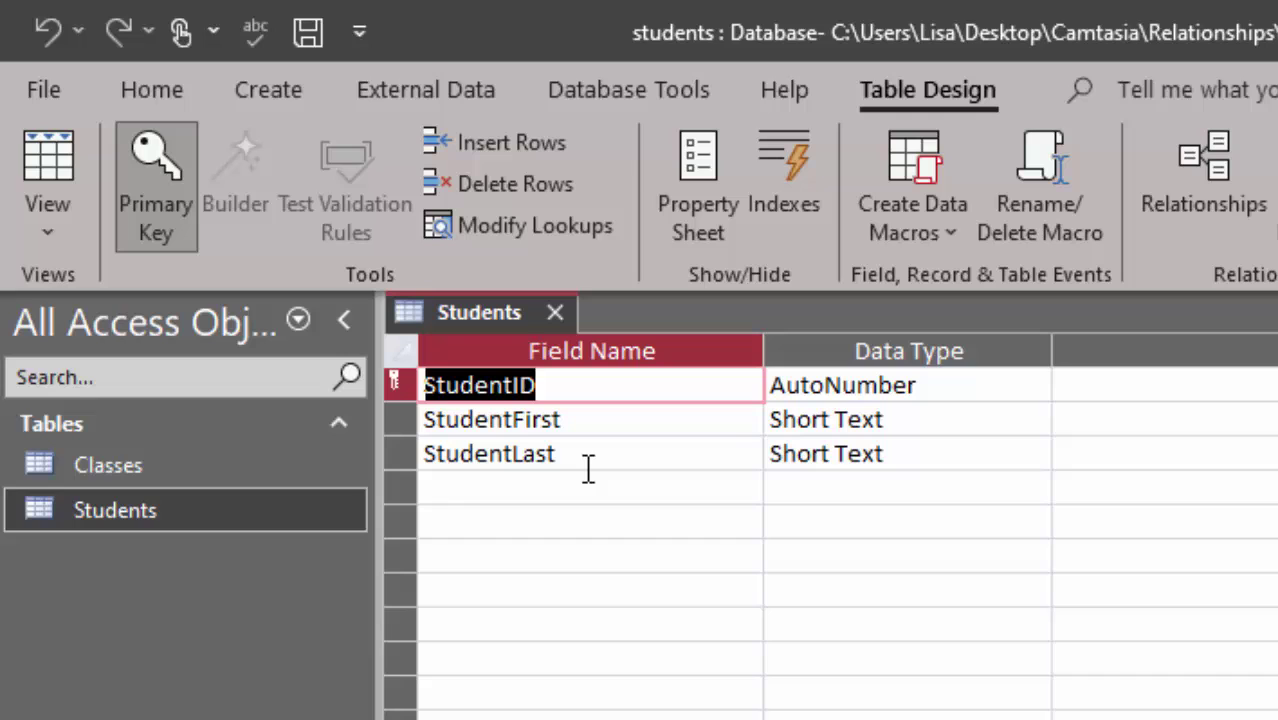
right_click(140, 455)
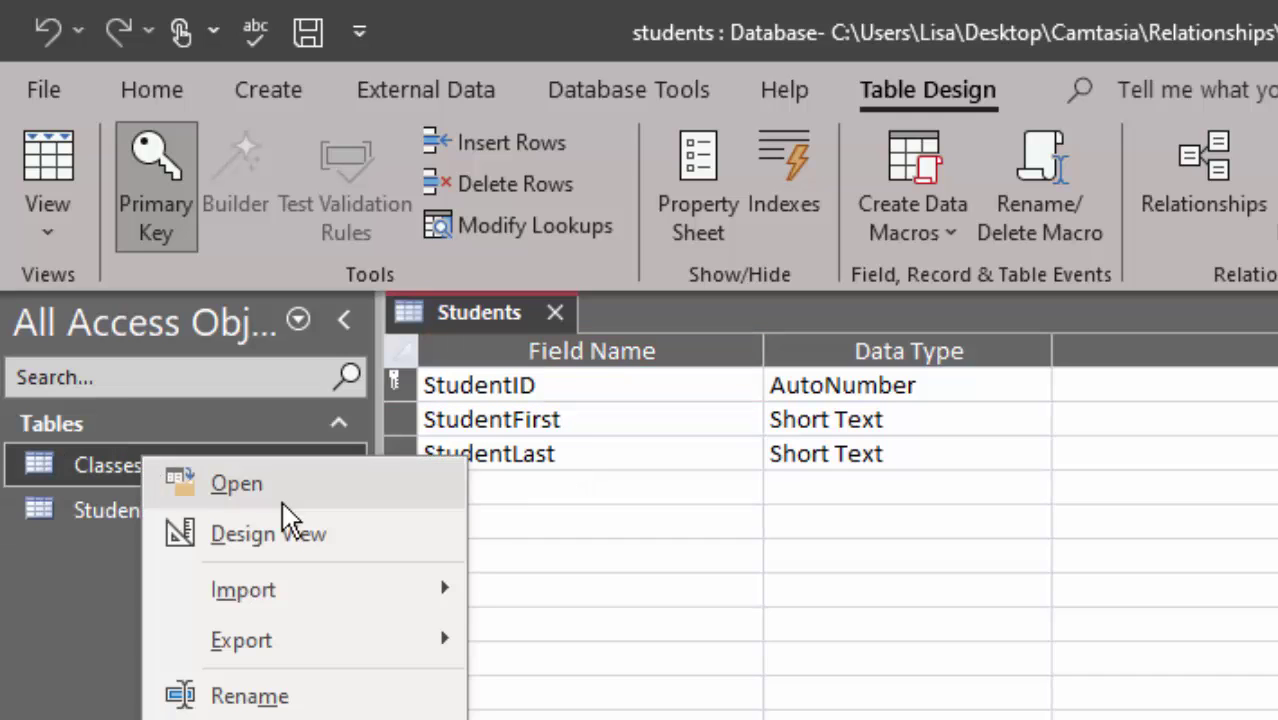
click(318, 534)
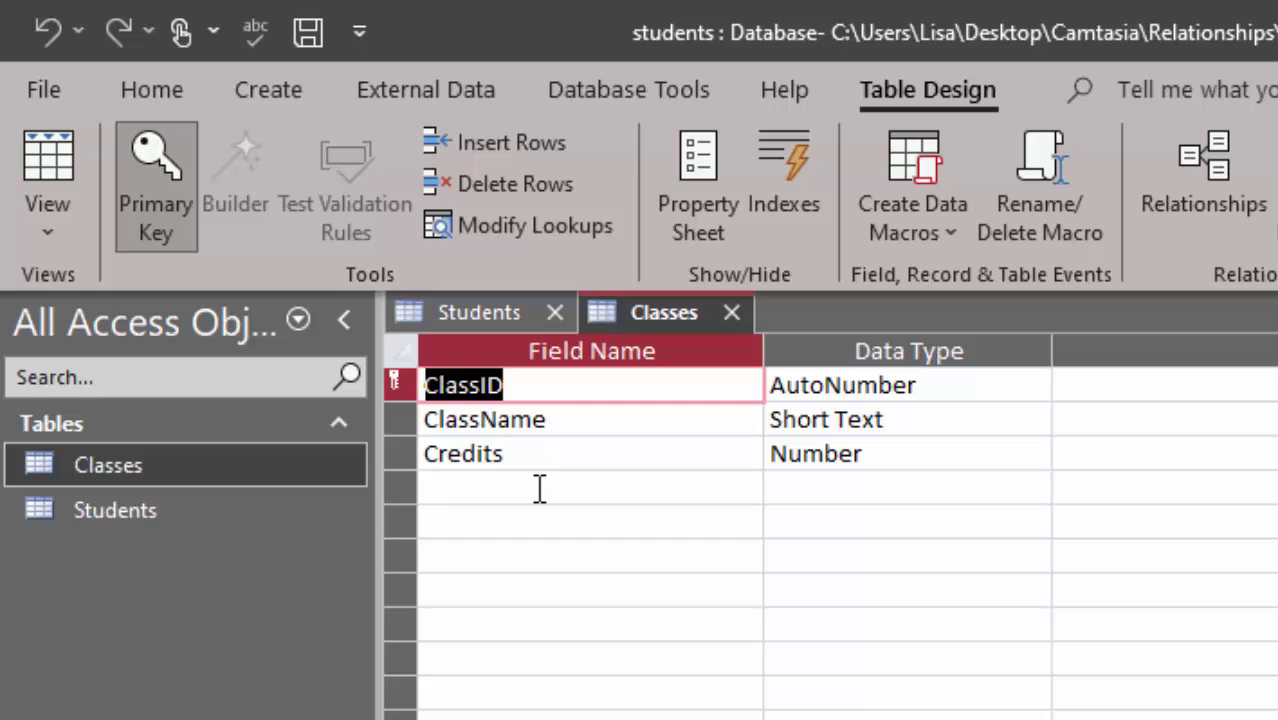
click(732, 313)
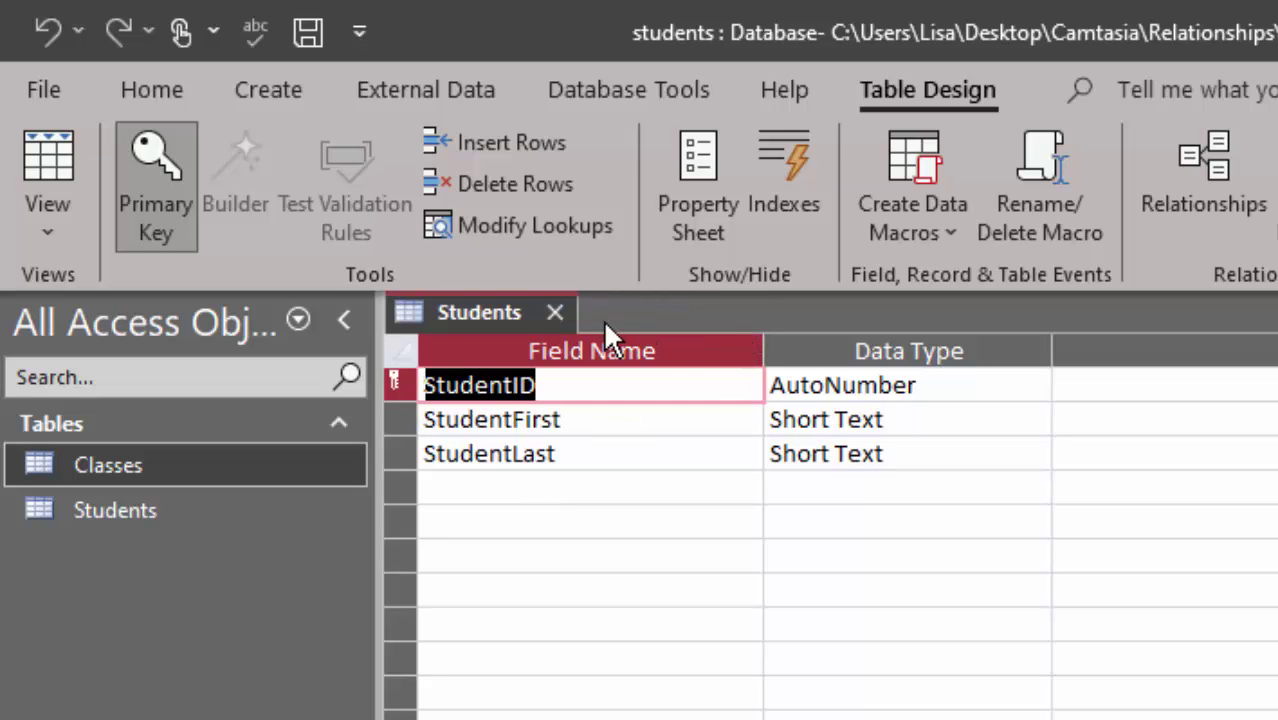
click(555, 313)
- Open Relationships, add the Students table, and place it left of Classes
click(620, 89)
click(452, 182)
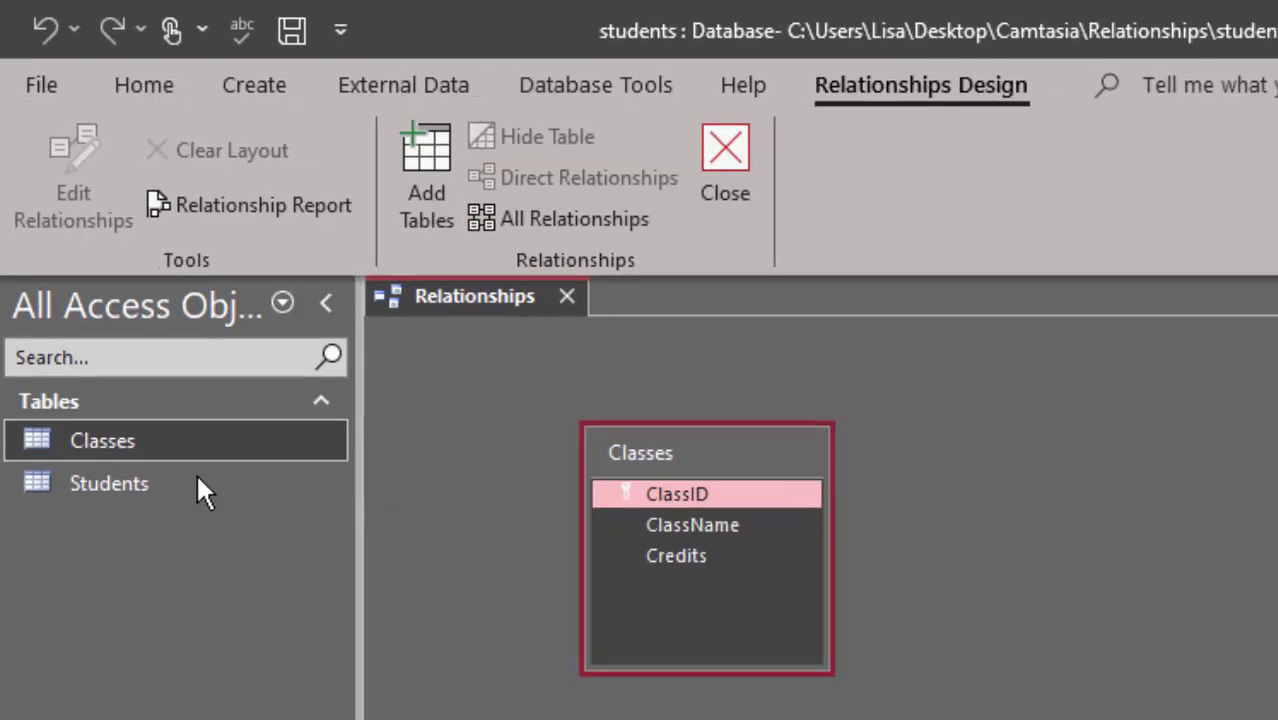
drag(197, 480, 1140, 500)
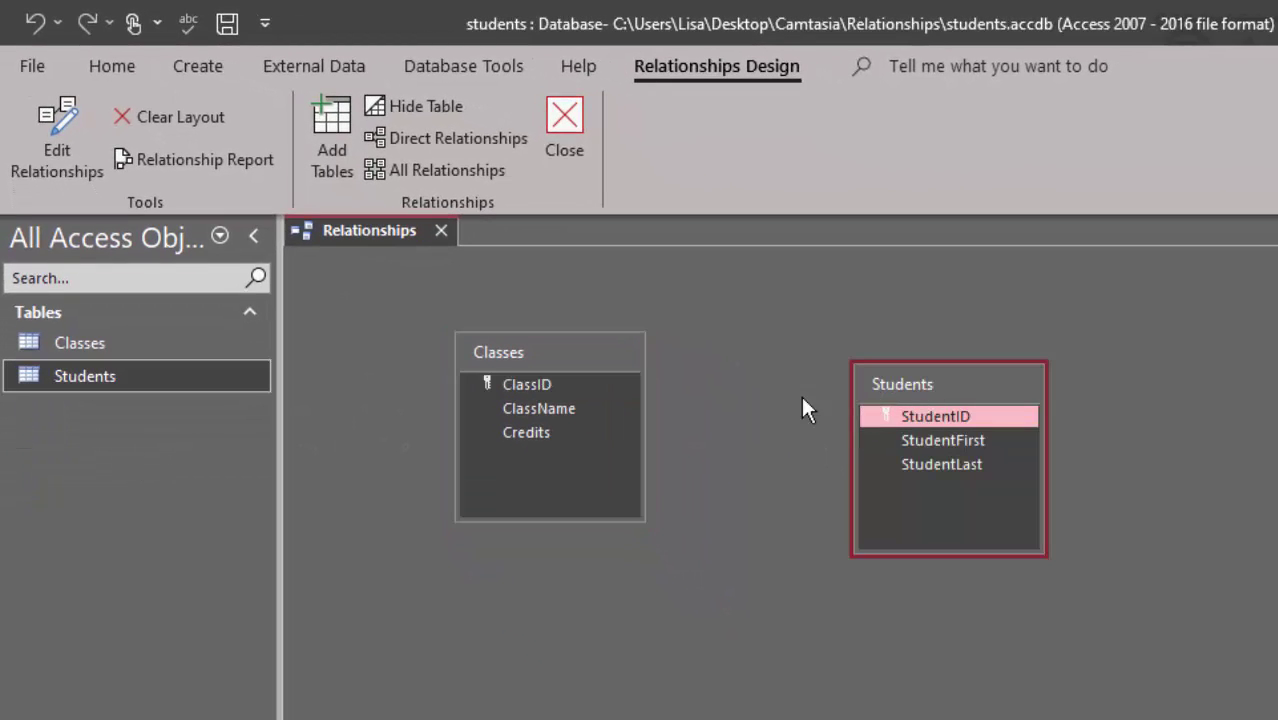
drag(967, 391, 622, 522)
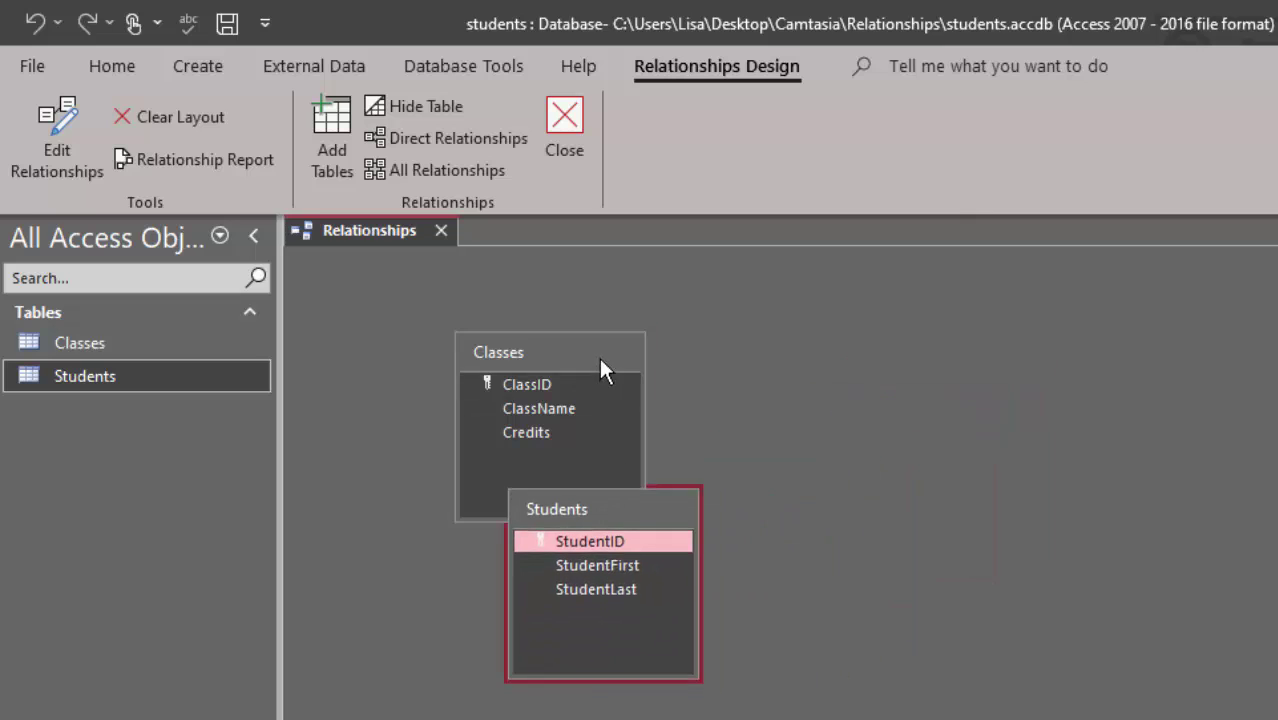
drag(605, 365, 1074, 390)
drag(686, 520, 645, 424)
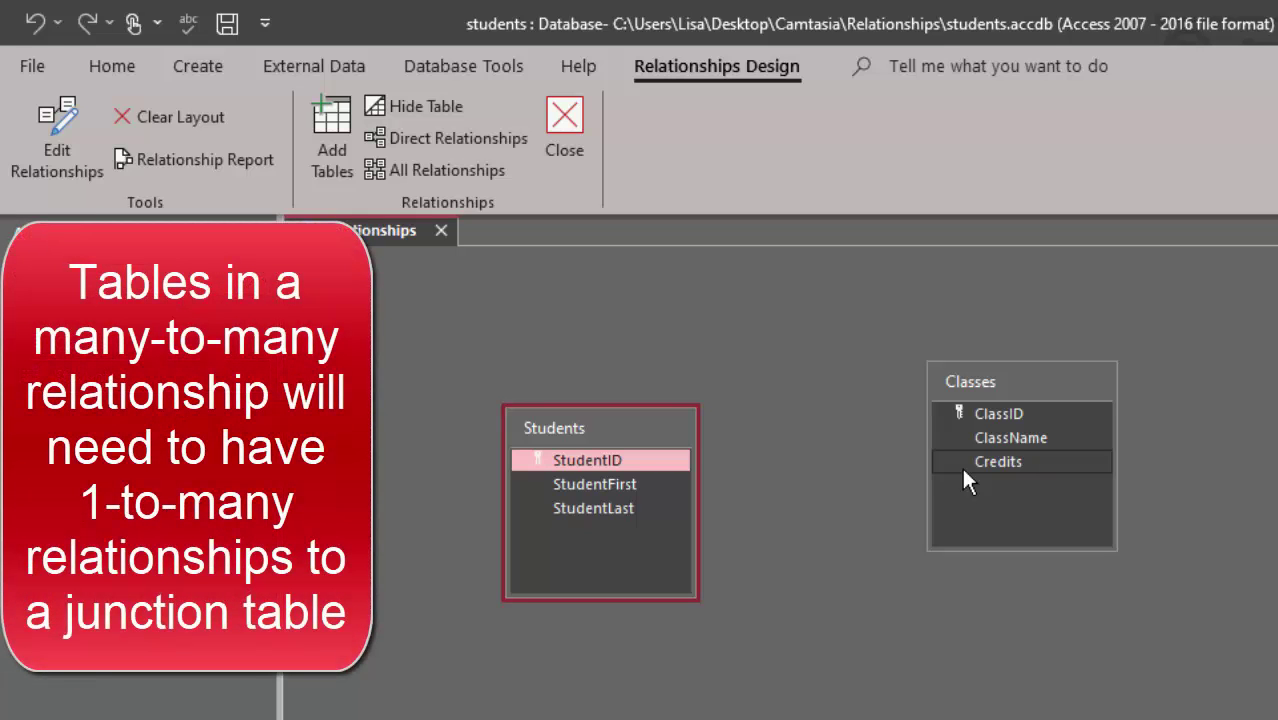
- Start a new table in Design View with a StudentClassesID AutoNumber field
click(197, 64)
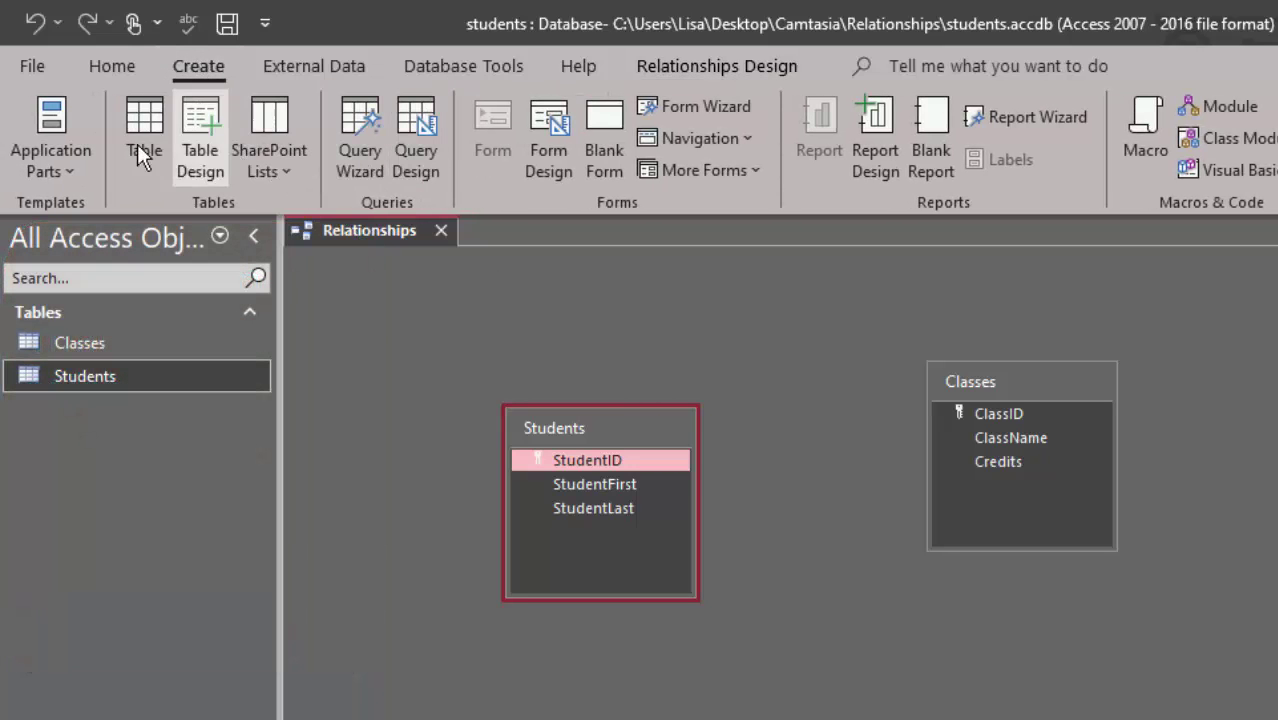
click(212, 155)
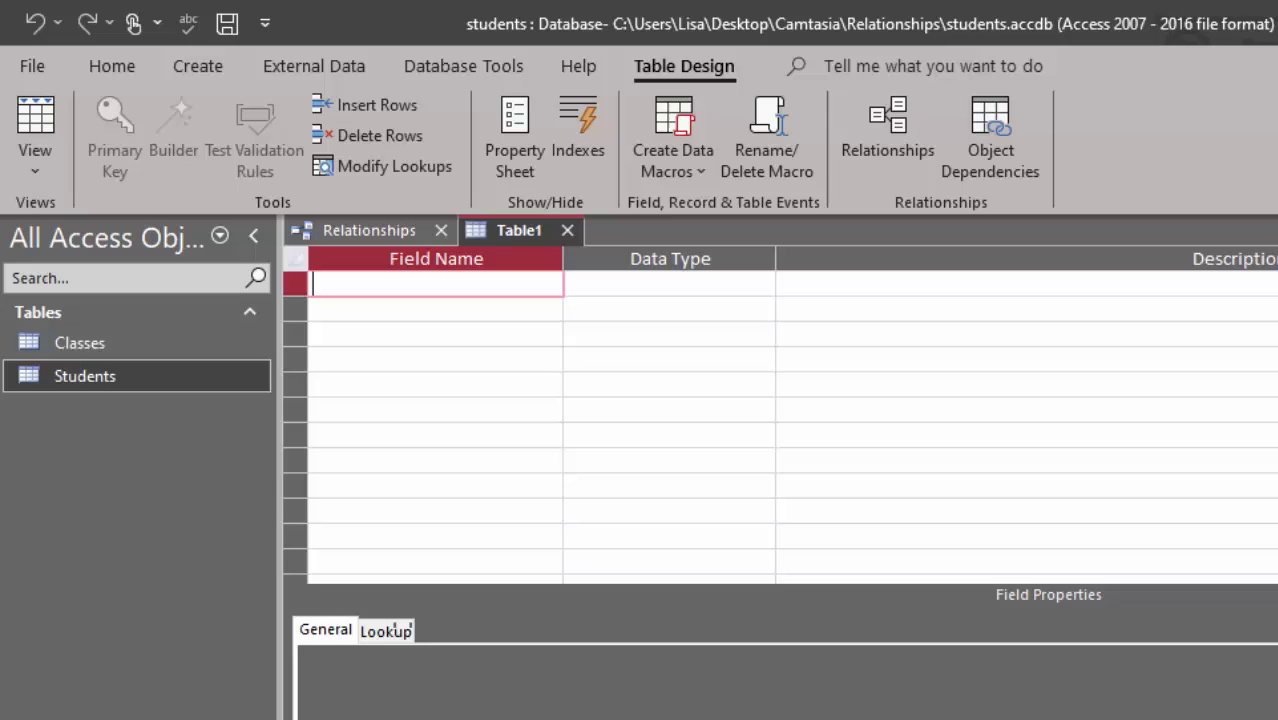
text(StudentClassesID)
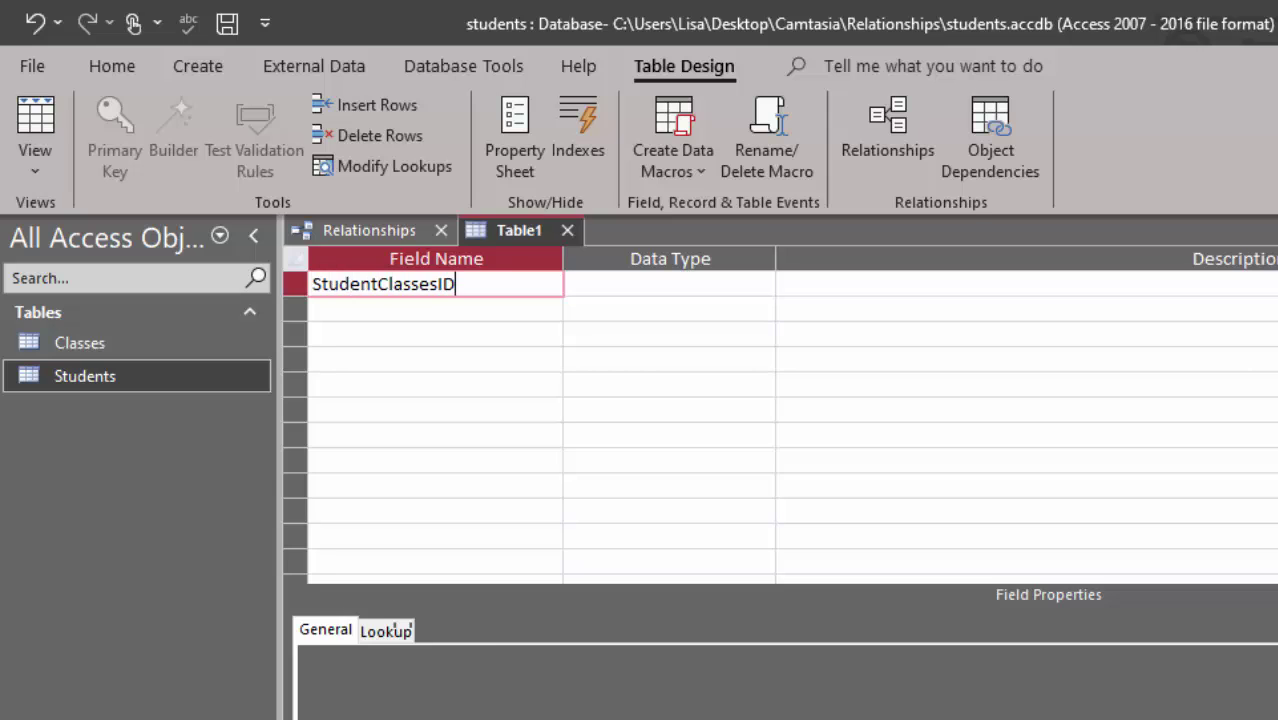
key(Tab)
text(a)
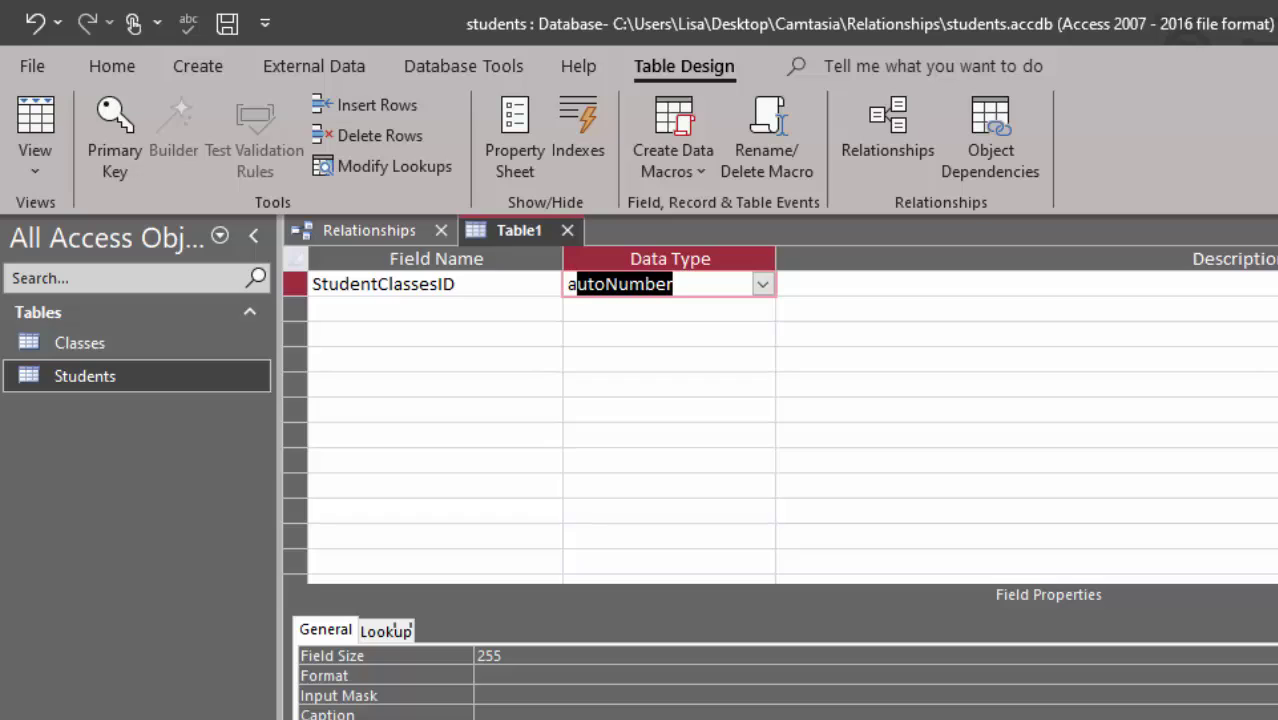
key(shift+Tab)
- Add StudentID and ClassesID fields, both with the Number data type
click(437, 309)
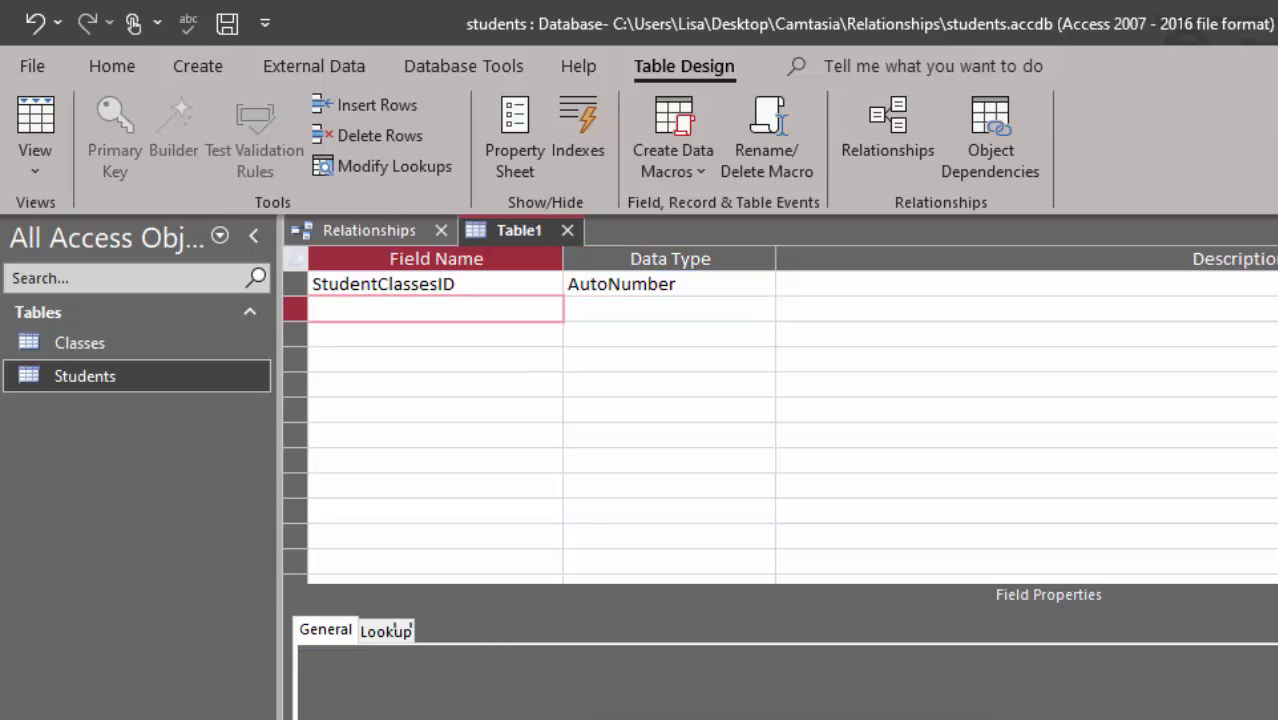
text(StudentID)
key(Tab)
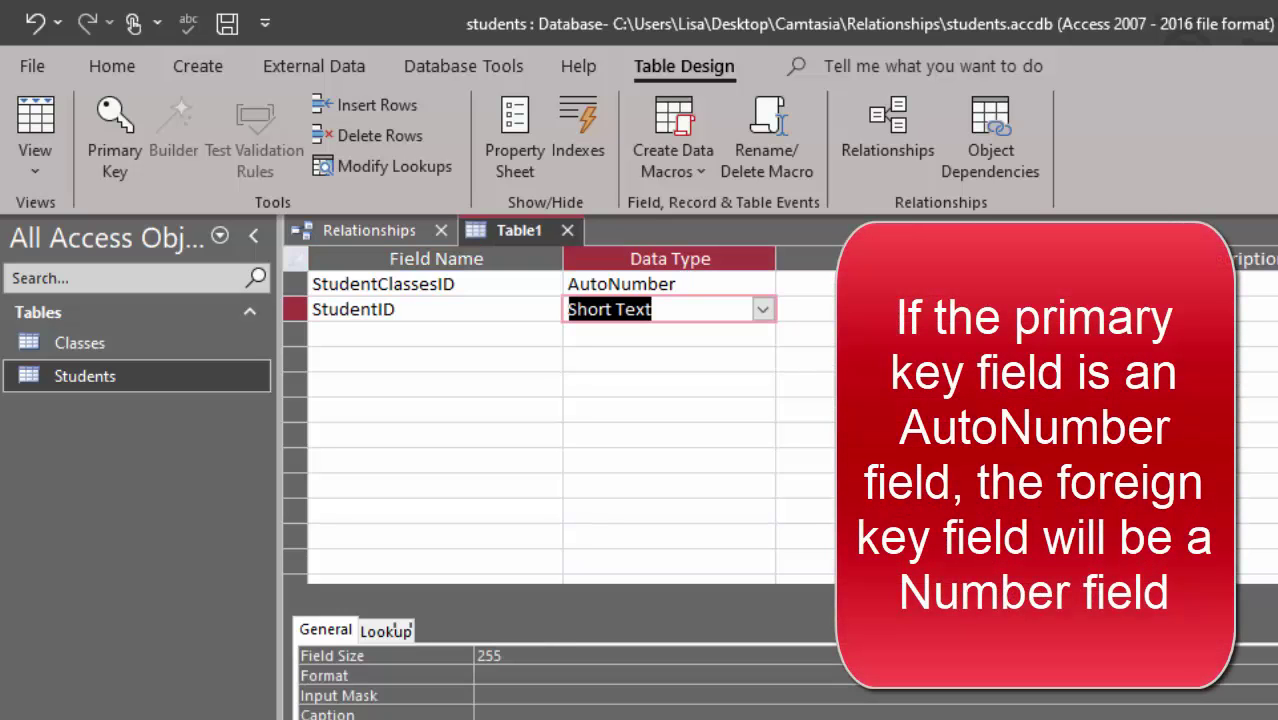
text(number)
key(Down)
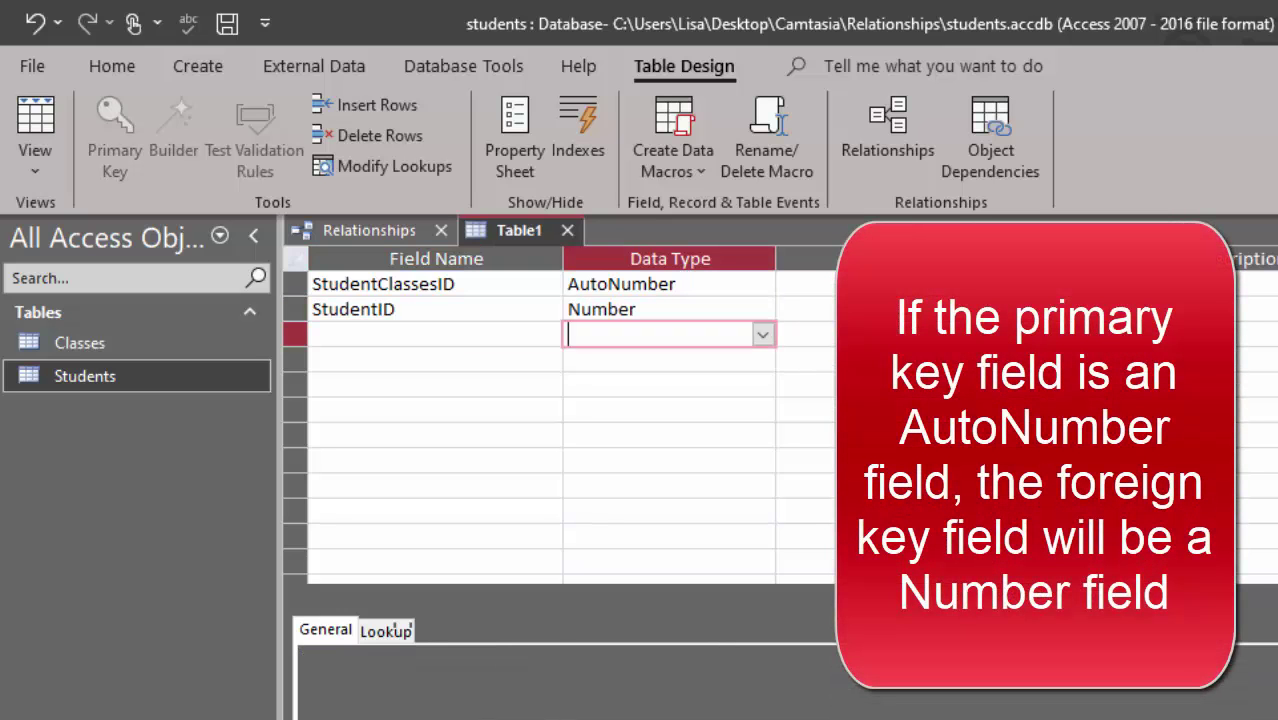
key(shift+Tab)
text(Class)
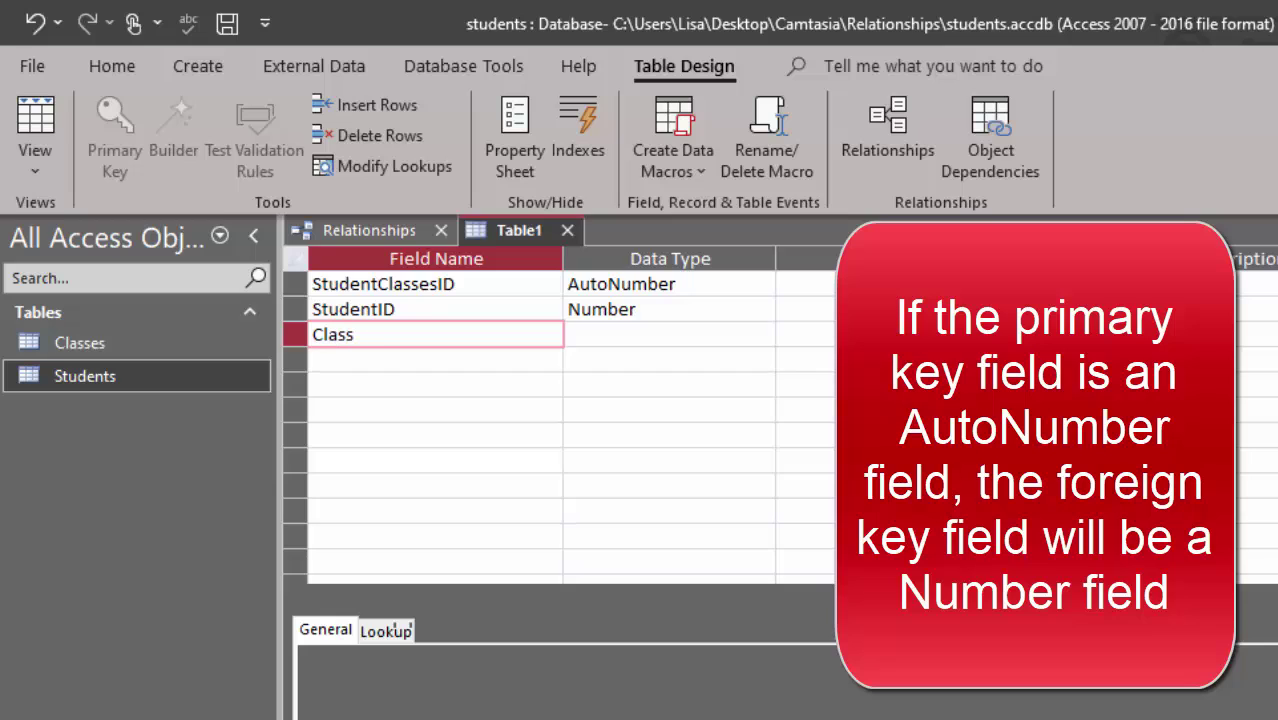
text(esID)
key(Tab)
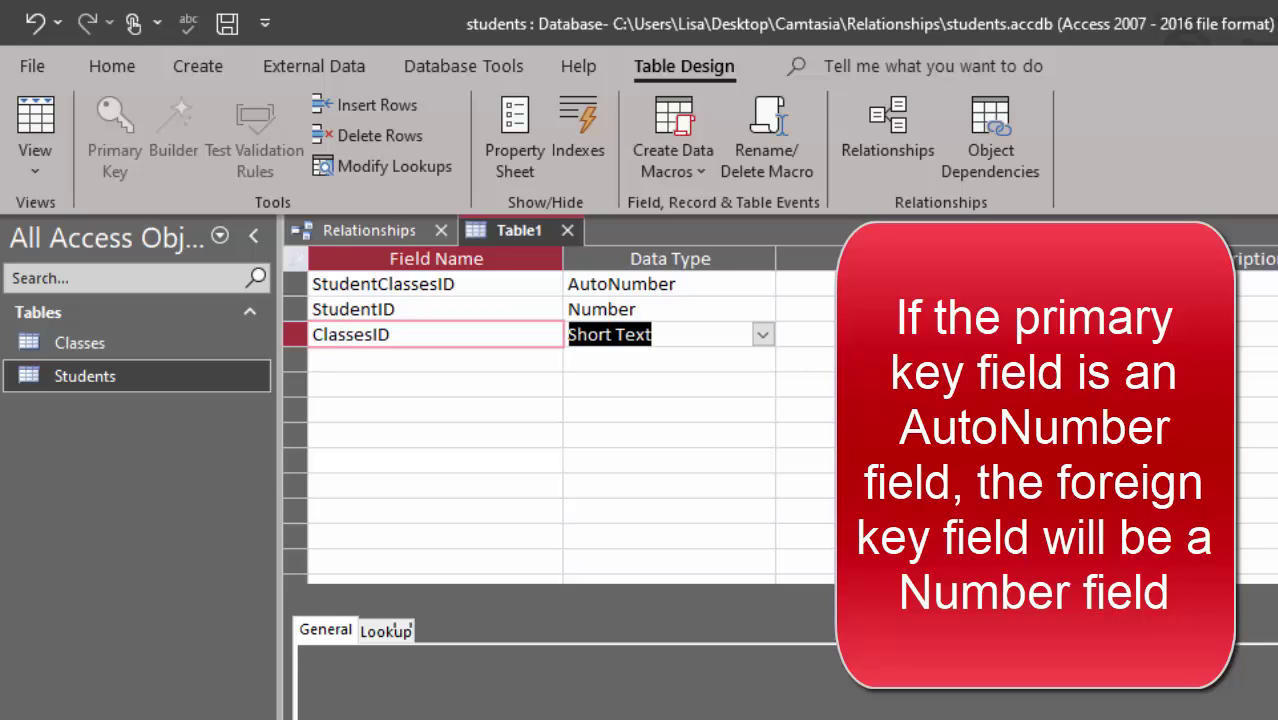
text(number)
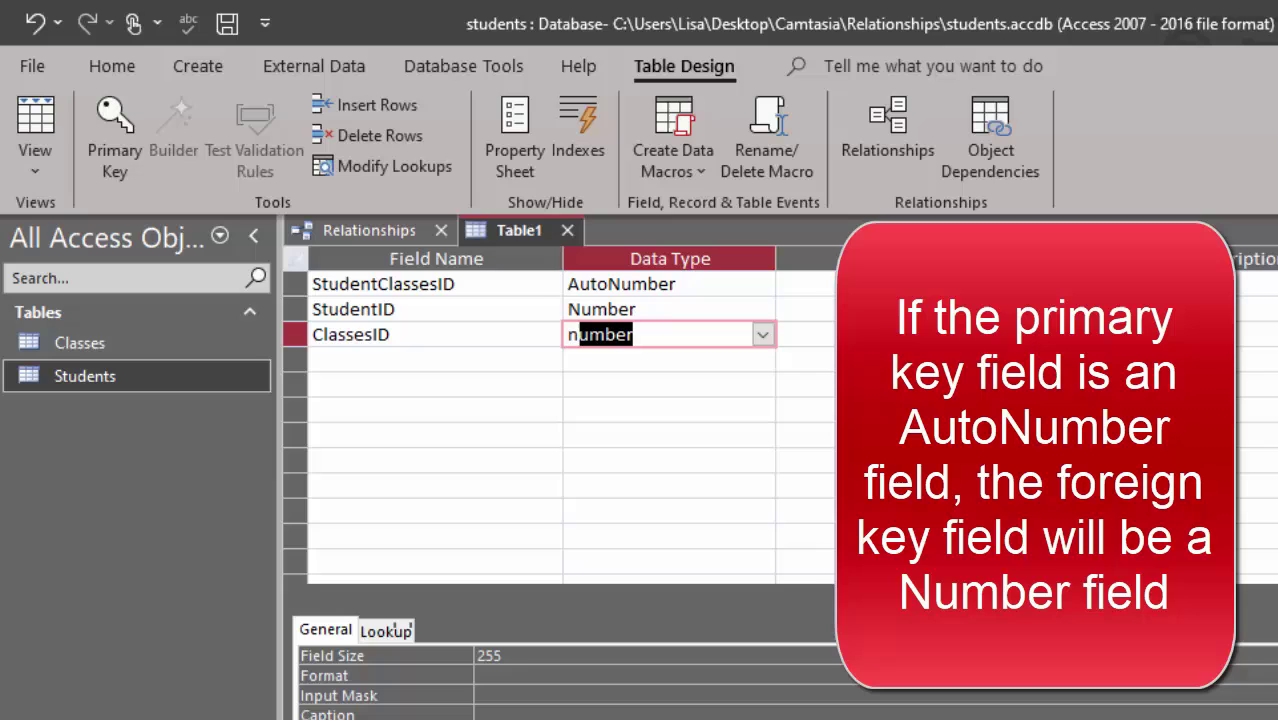
click(687, 360)
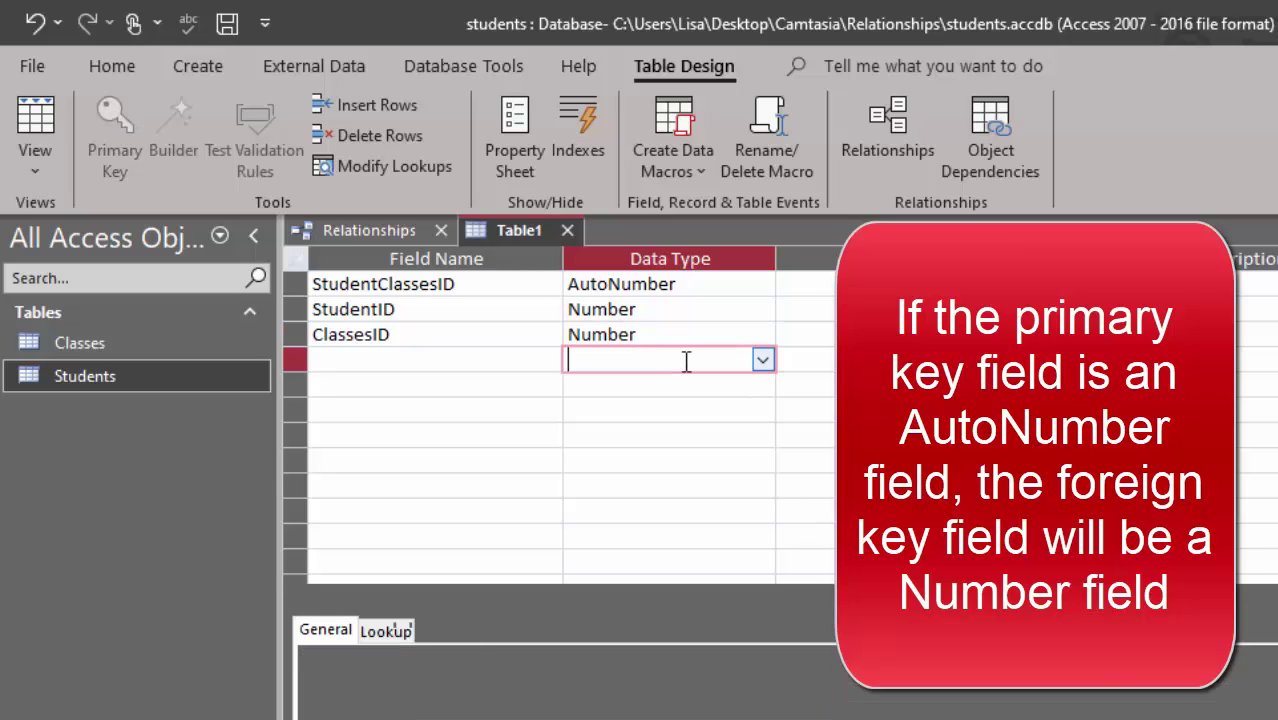
- Make StudentClassesID the primary key and save the table as StudentClasses
click(406, 287)
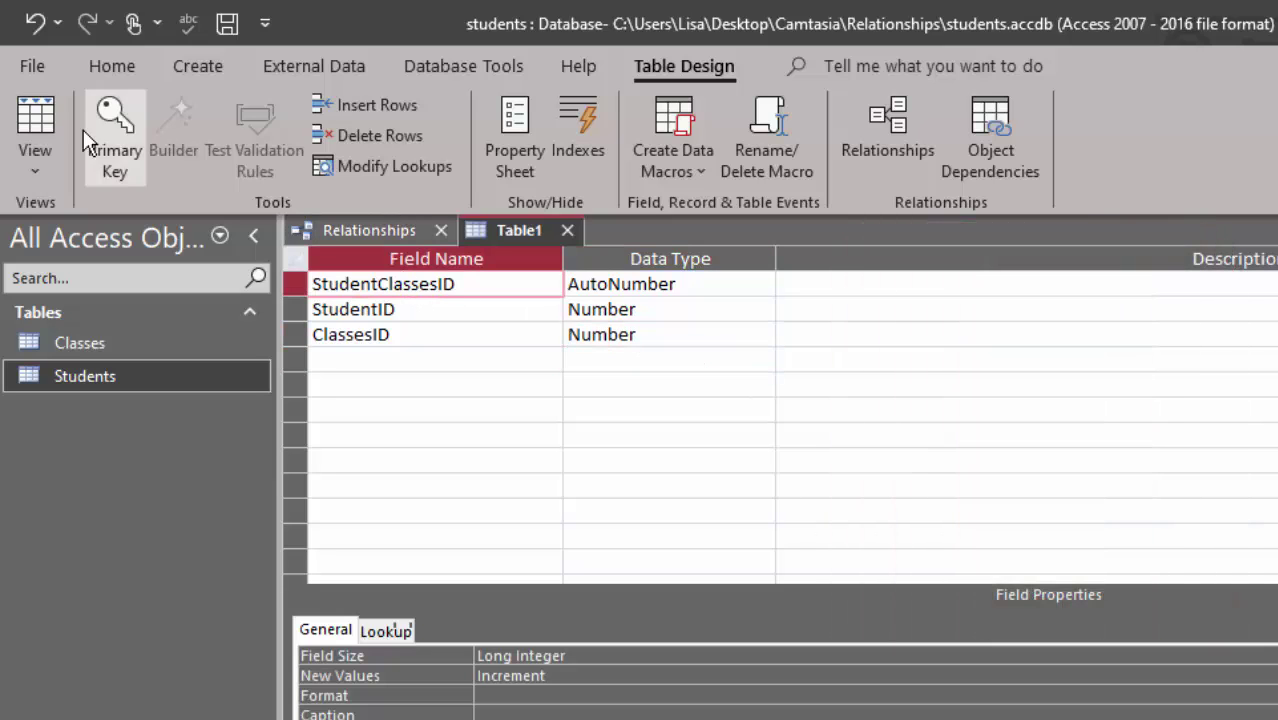
click(110, 140)
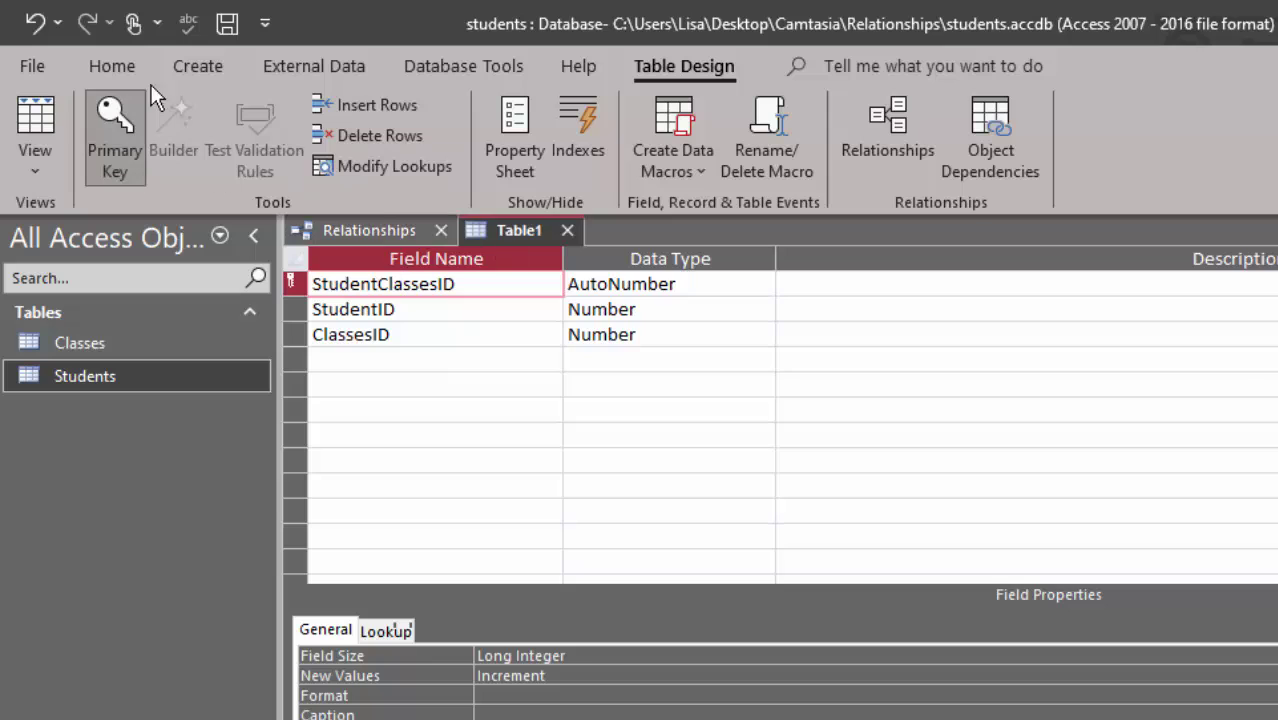
click(227, 22)
text(Studet)
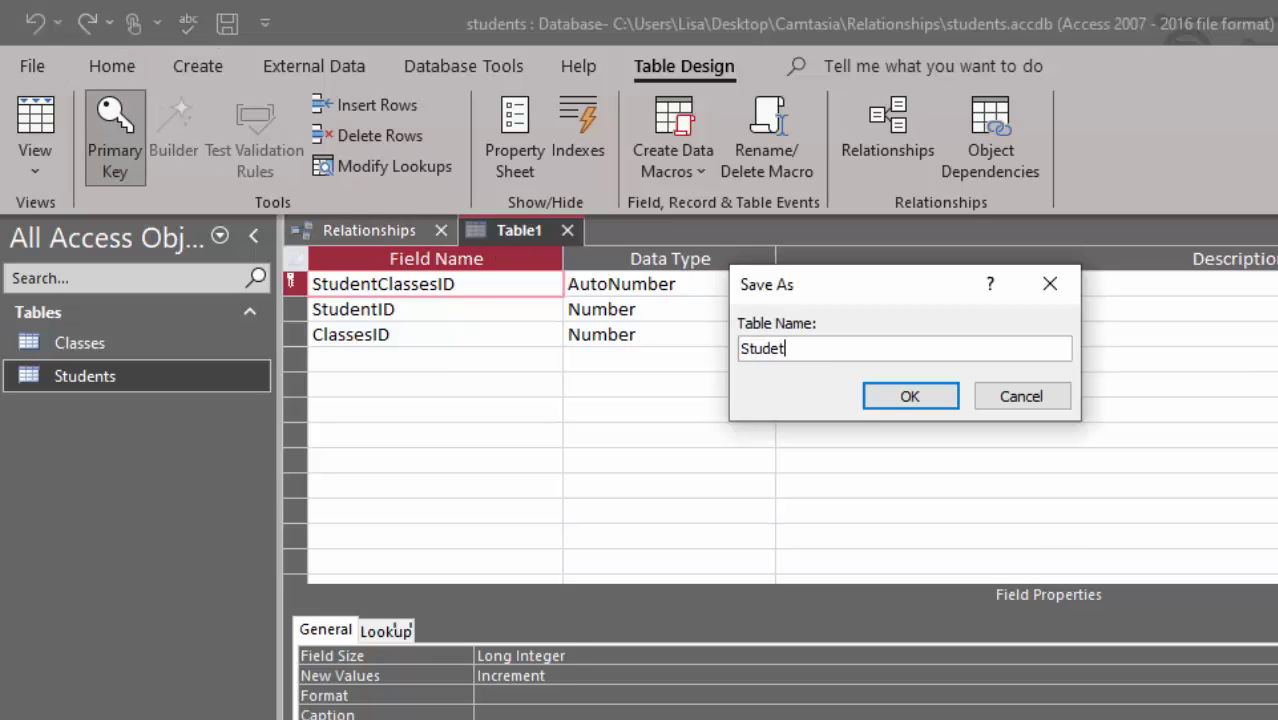
key(BackSpace)
text(ntClasses)
key(Return)
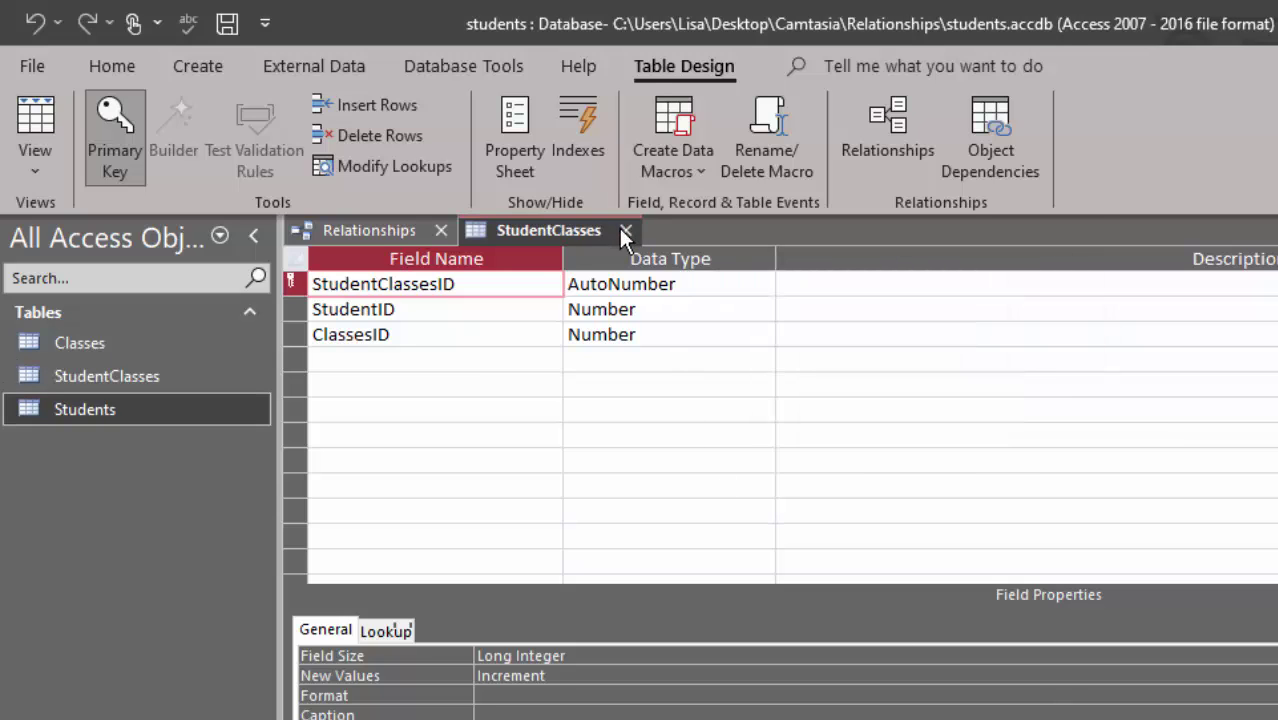
- Close the table design and add StudentClasses to the diagram between Students and Classes
click(625, 229)
click(110, 390)
drag(110, 390, 815, 432)
drag(982, 408, 1095, 418)
- Link Students.StudentID and Classes.ClassID to StudentClasses with referential integrity enforced
drag(585, 465, 822, 480)
click(701, 409)
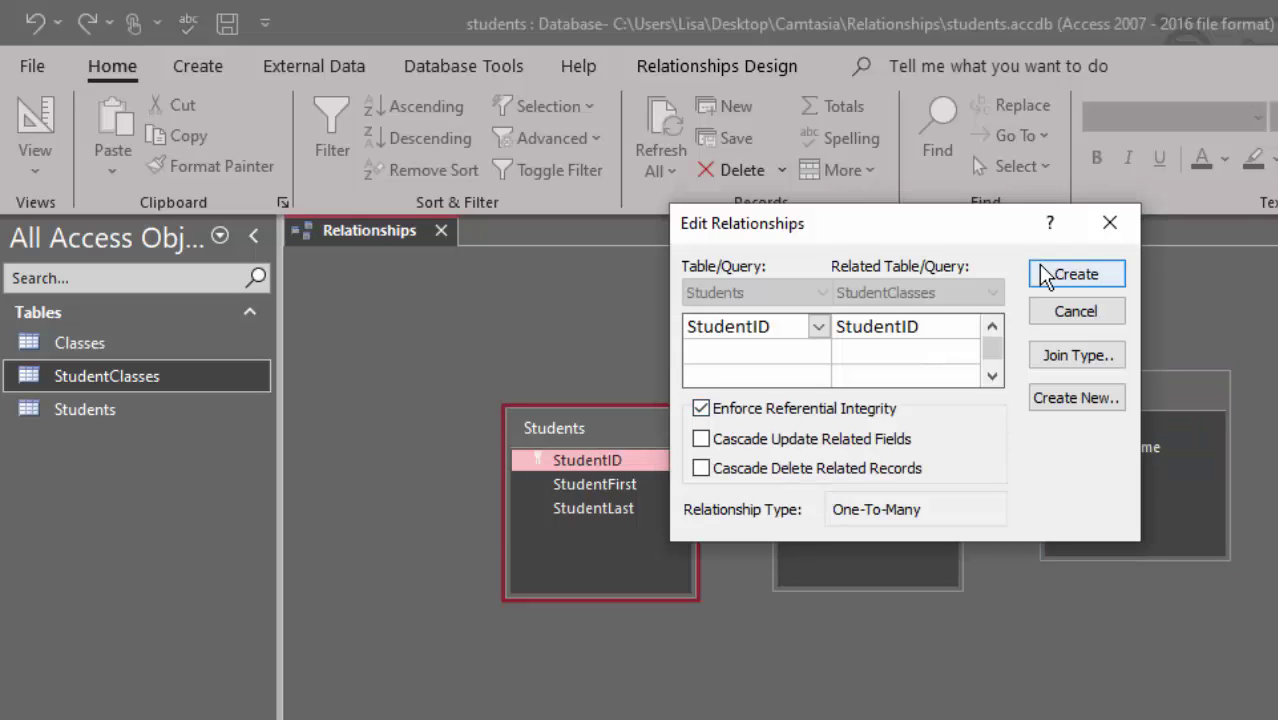
click(1040, 274)
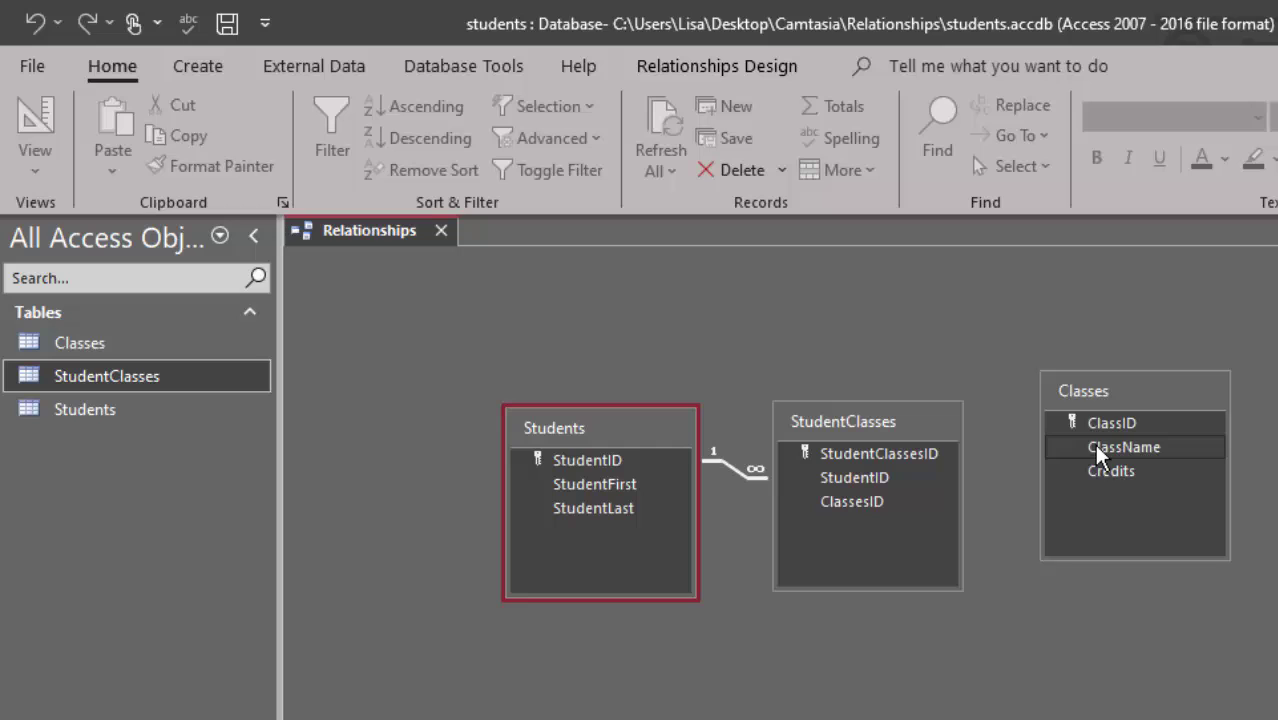
drag(1078, 422, 884, 502)
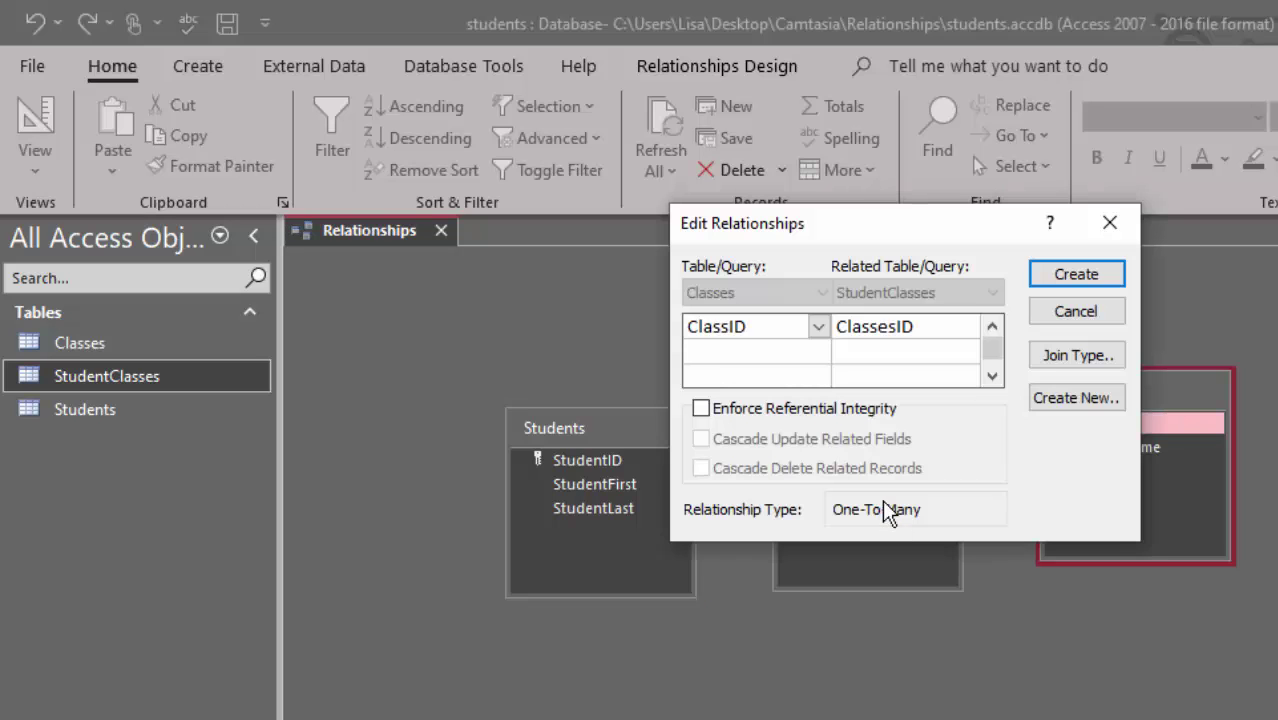
click(725, 410)
click(1070, 280)
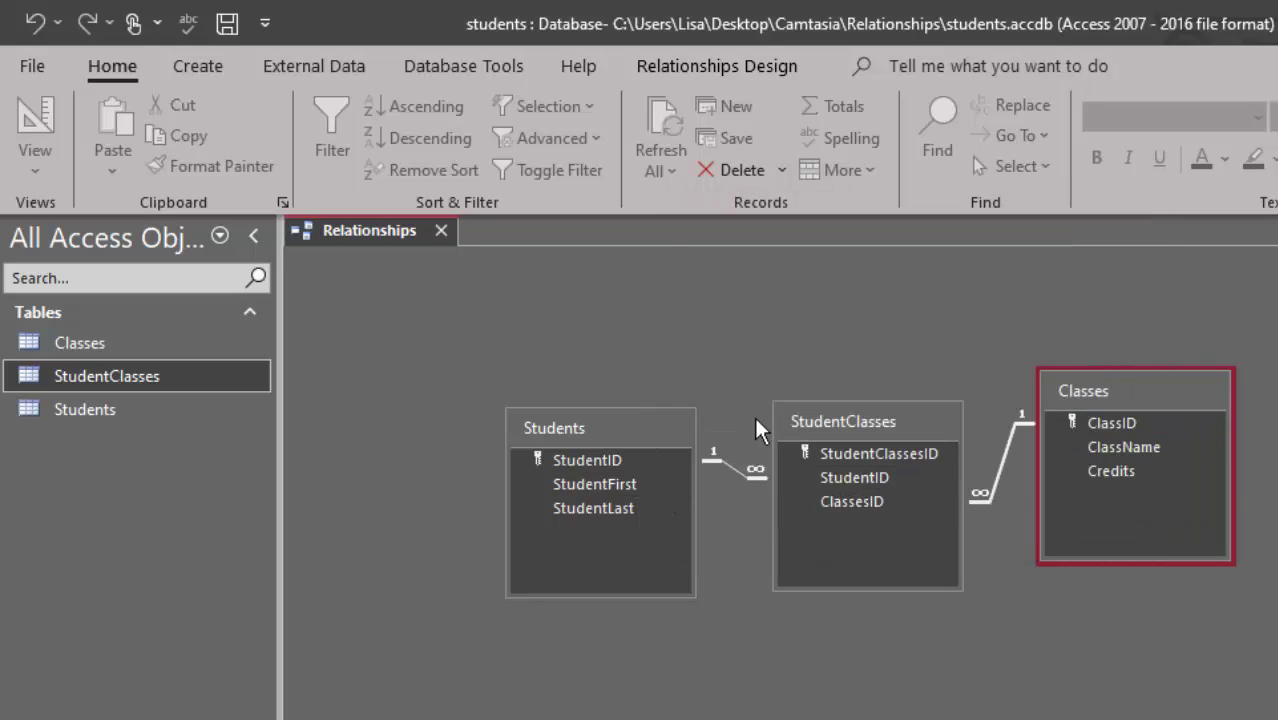
- Select the ClassID, ClassesID, StudentID and Credits fields to inspect the links
click(1143, 423)
click(869, 494)
click(874, 480)
click(1225, 430)
- Delete the Classes–StudentClasses relationship and reposition the Classes, Students and StudentClasses tables
click(1181, 471)
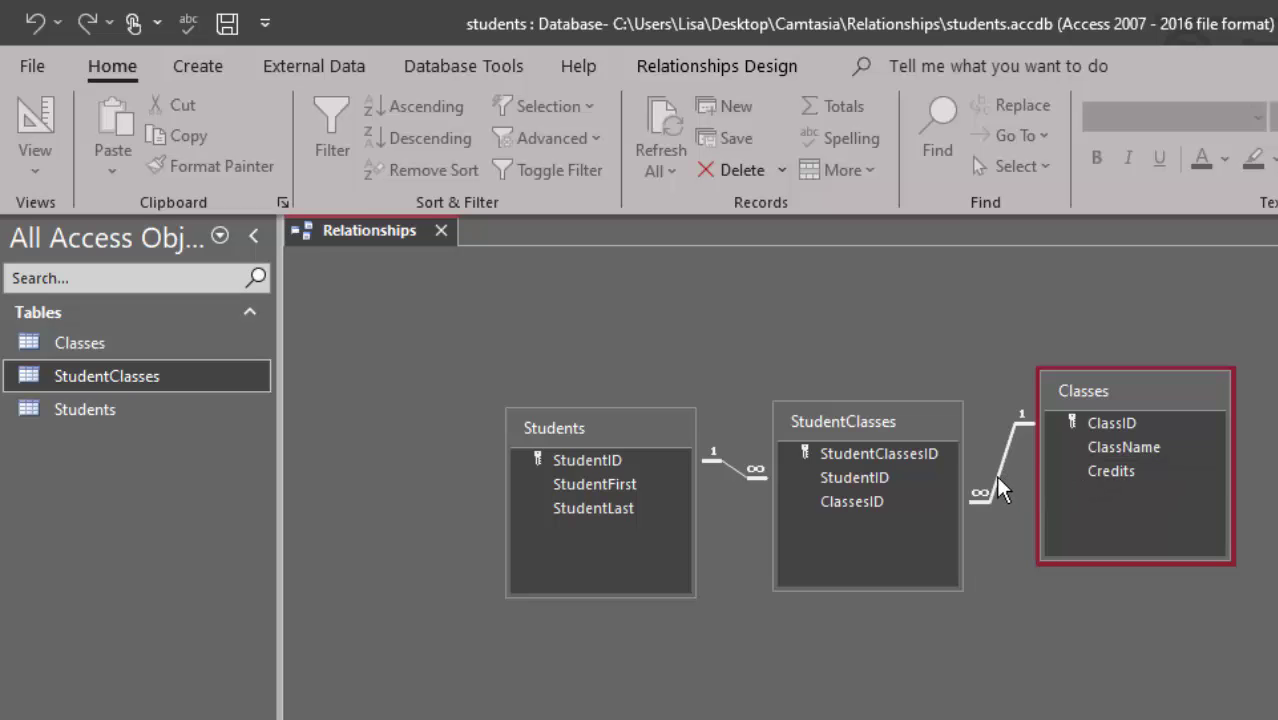
key(Delete)
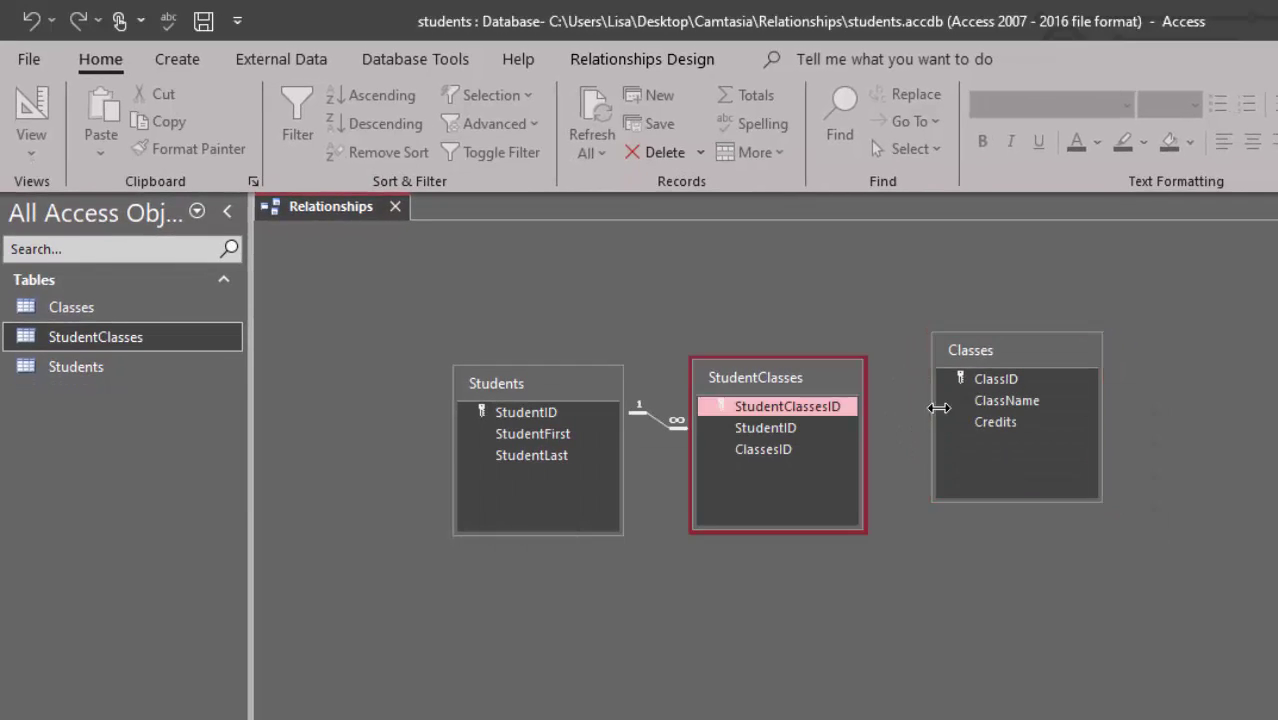
drag(1000, 350, 1107, 351)
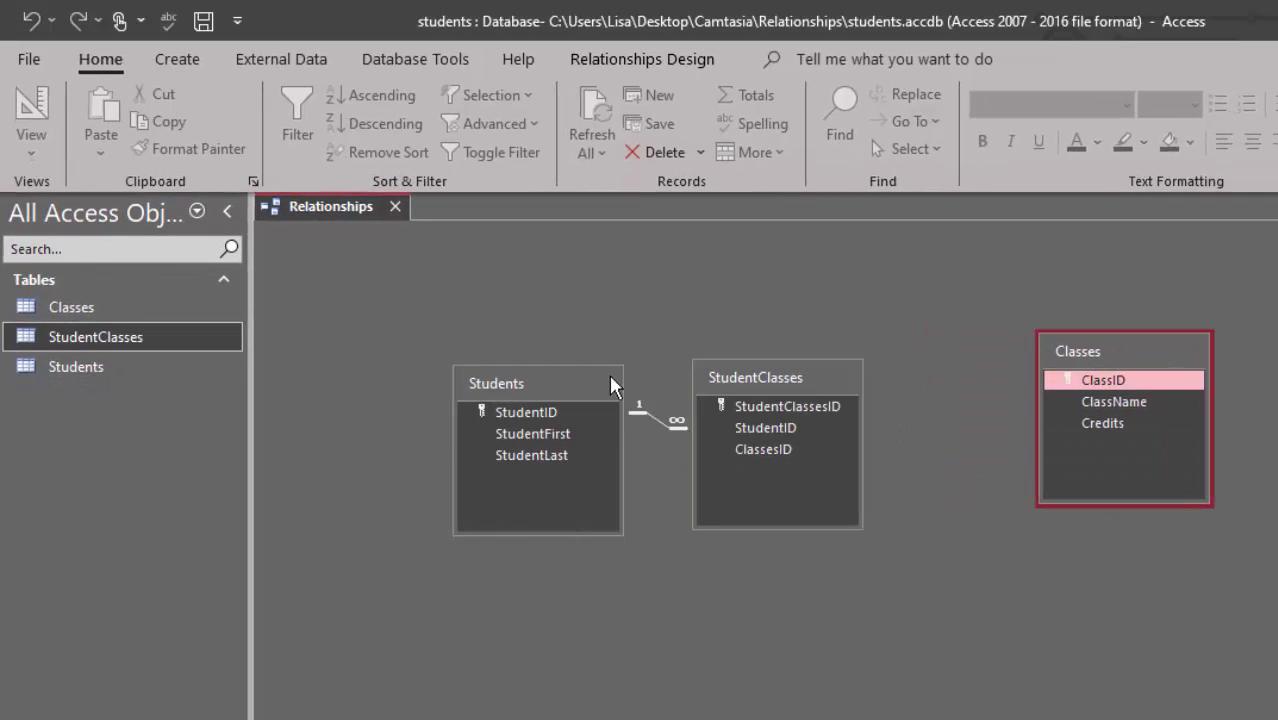
drag(609, 374, 552, 331)
drag(737, 385, 677, 349)
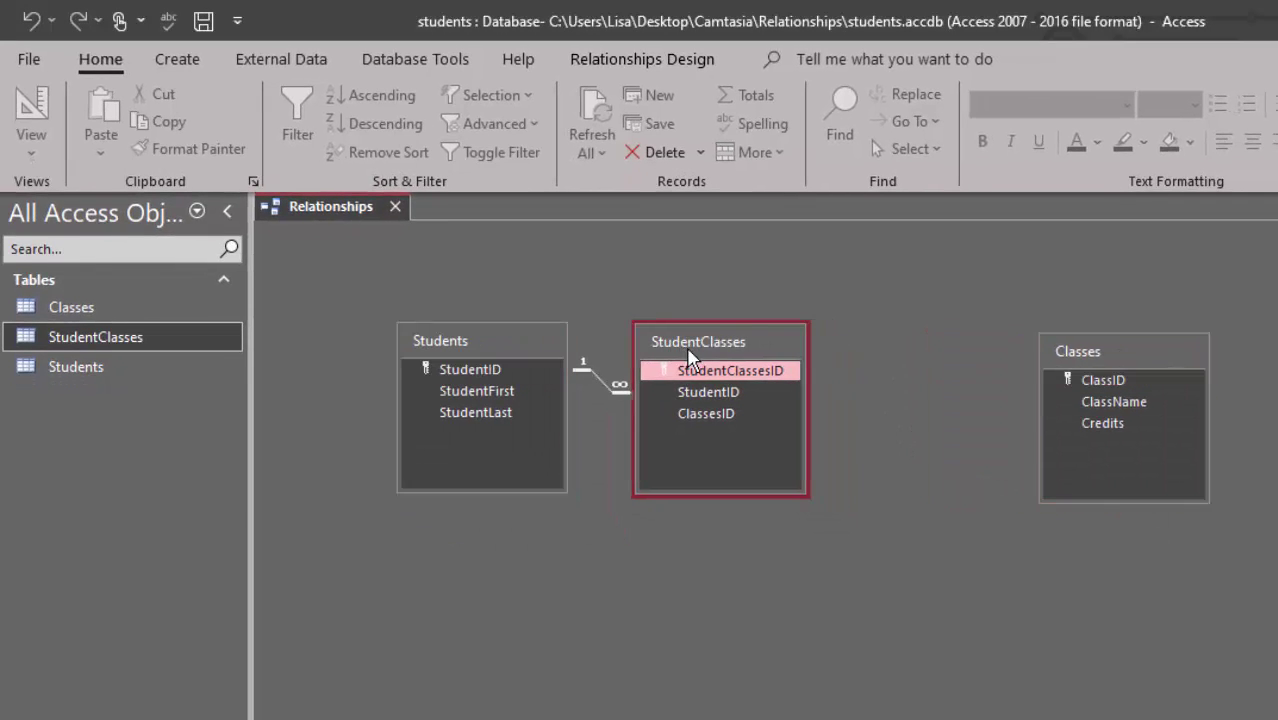
- Start a new table design with a SectionID AutoNumber field
click(118, 340)
click(177, 59)
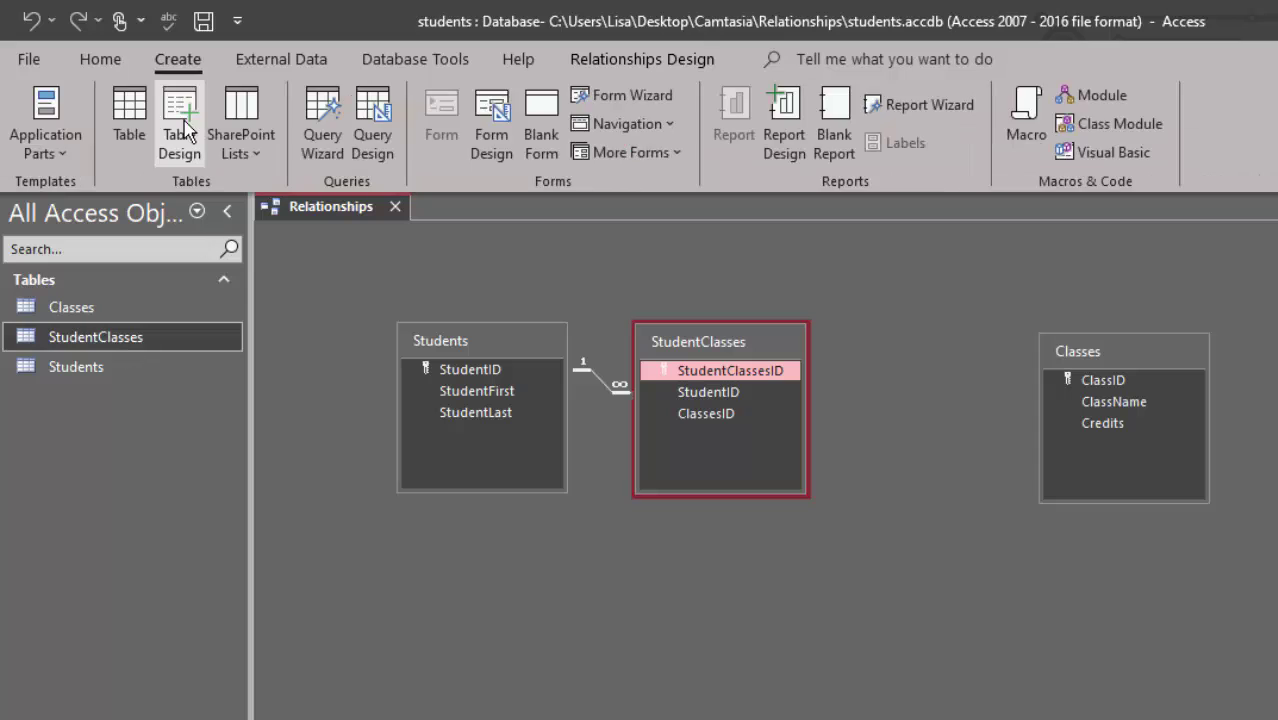
click(180, 130)
text(SectionID)
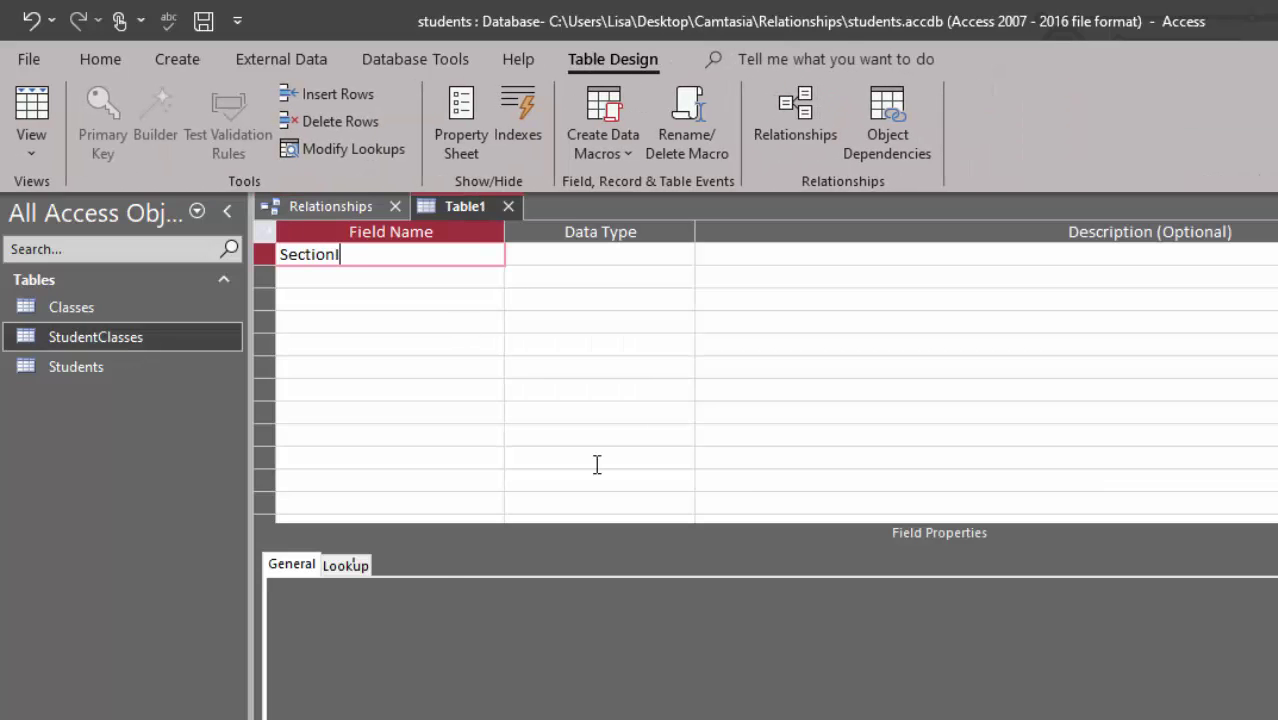
key(Tab)
text(a)
key(Left)
key(BackSpace)
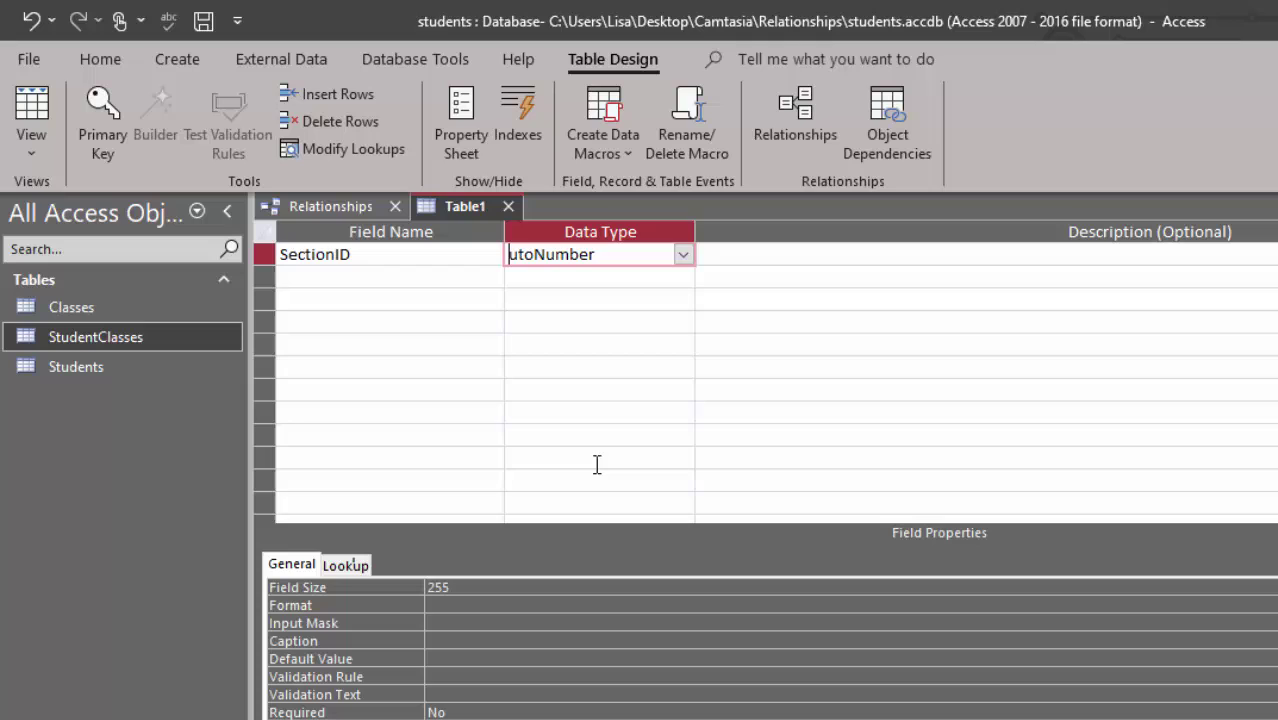
text(A)
key(Tab)
key(Tab)
- Add a ClassesID Number field and a Semester text field
text(Cl)
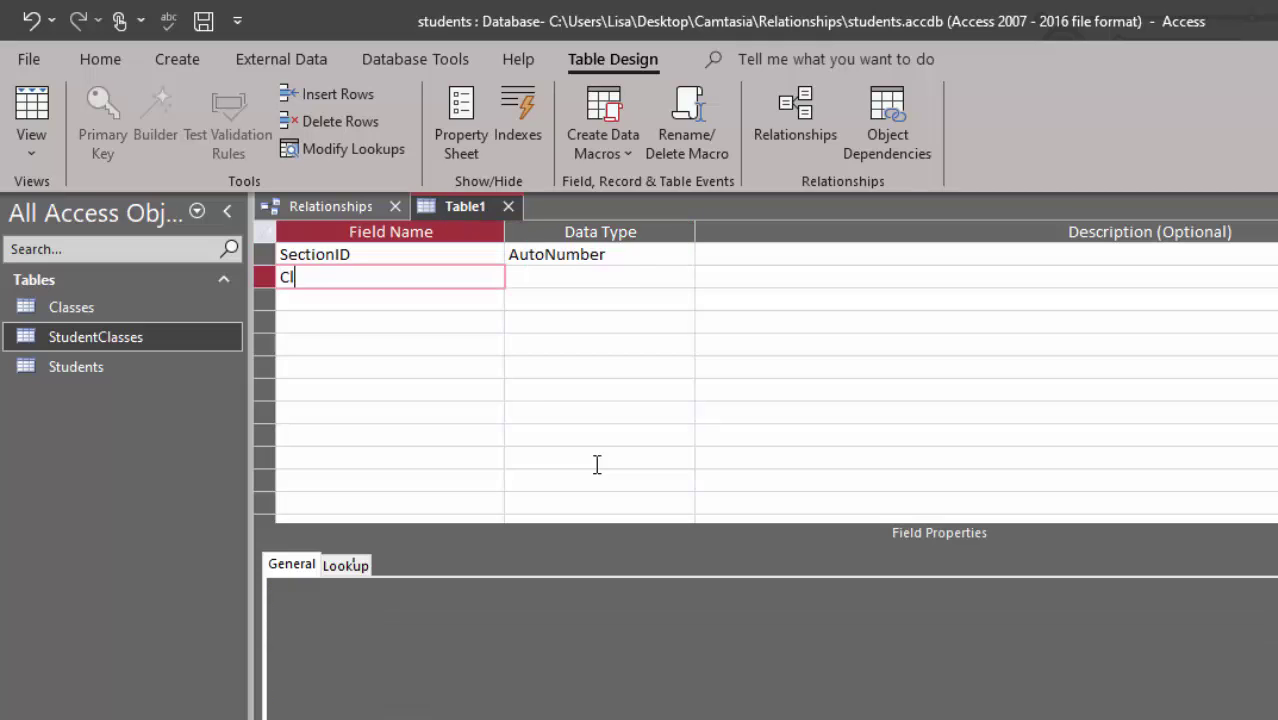
text(assesID)
key(Tab)
key(Tab)
key(Tab)
key(shift+Tab)
key(shift+Tab)
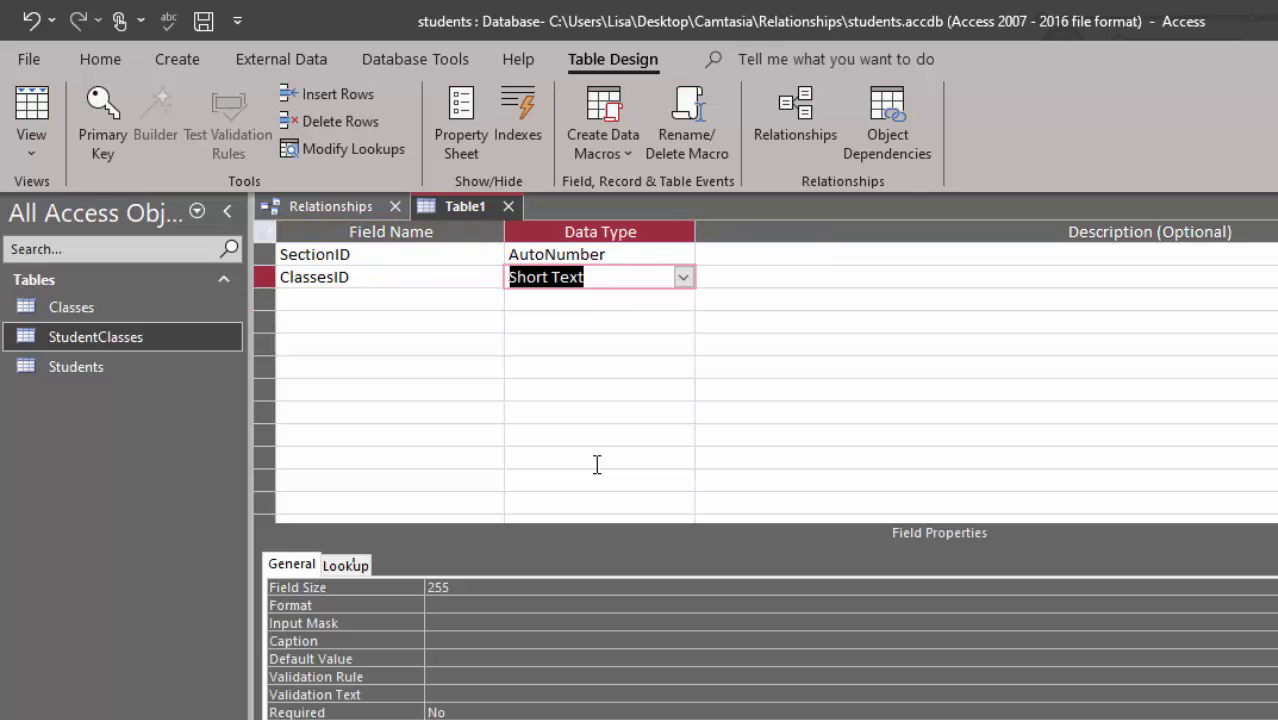
text(n)
key(Tab)
key(Tab)
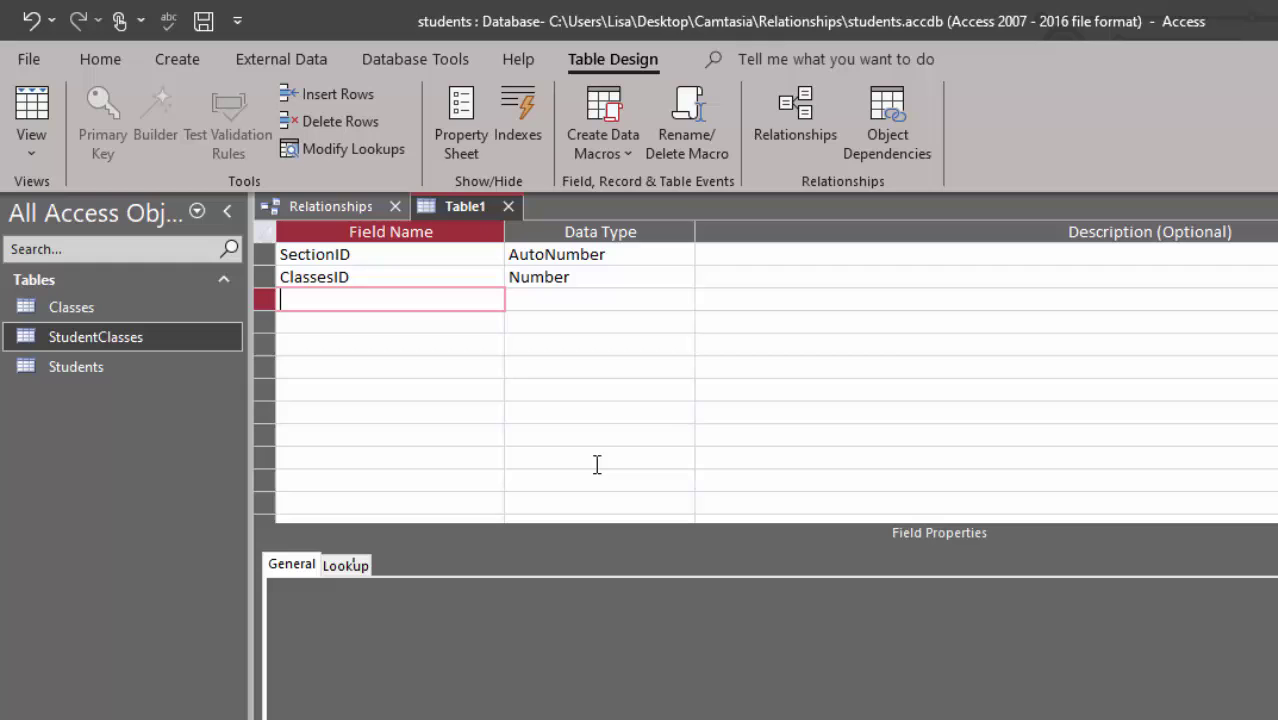
text(Semester)
key(Tab)
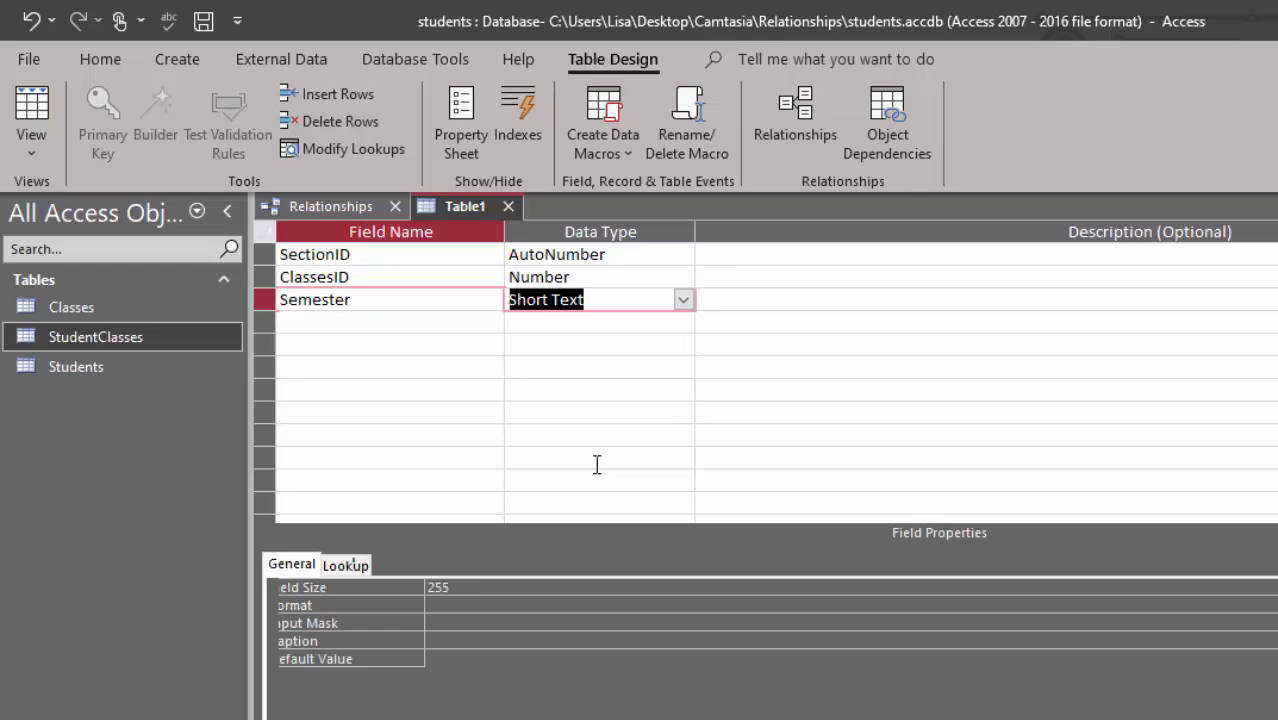
- Make SectionID the primary key, save the table as Sections, and close it
click(315, 254)
click(103, 120)
click(203, 20)
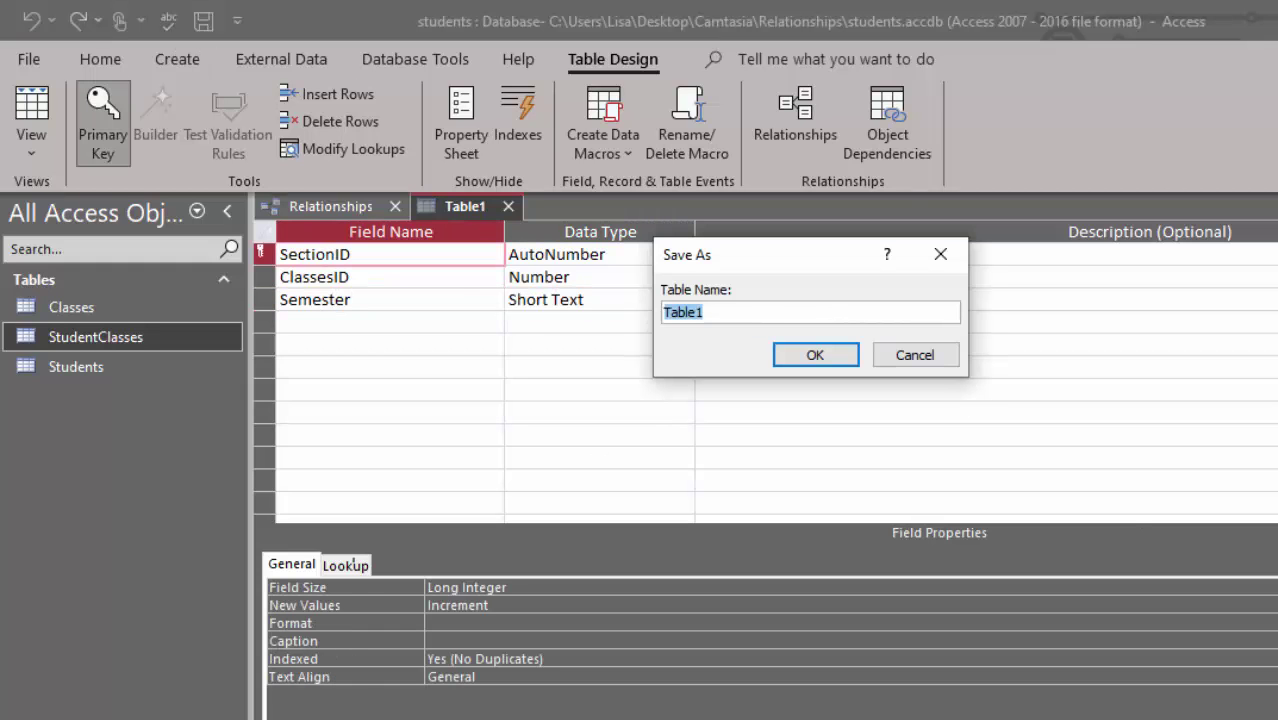
text(Sections)
key(Return)
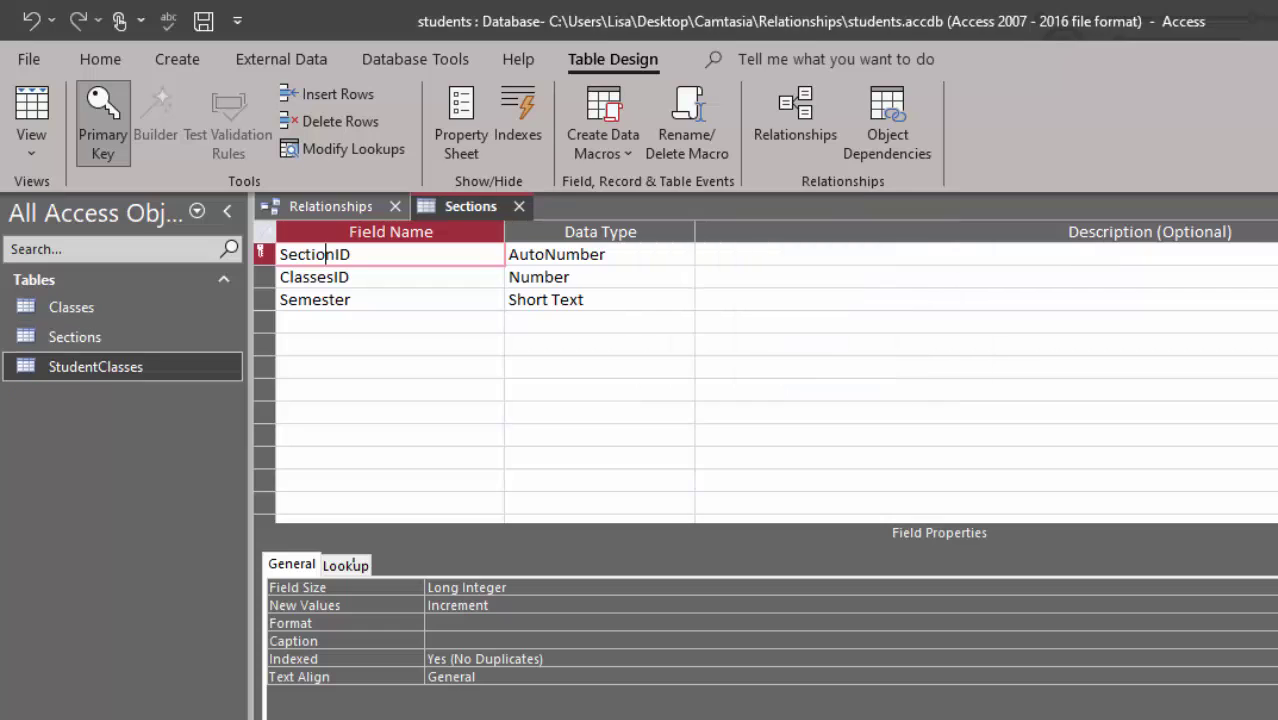
click(526, 206)
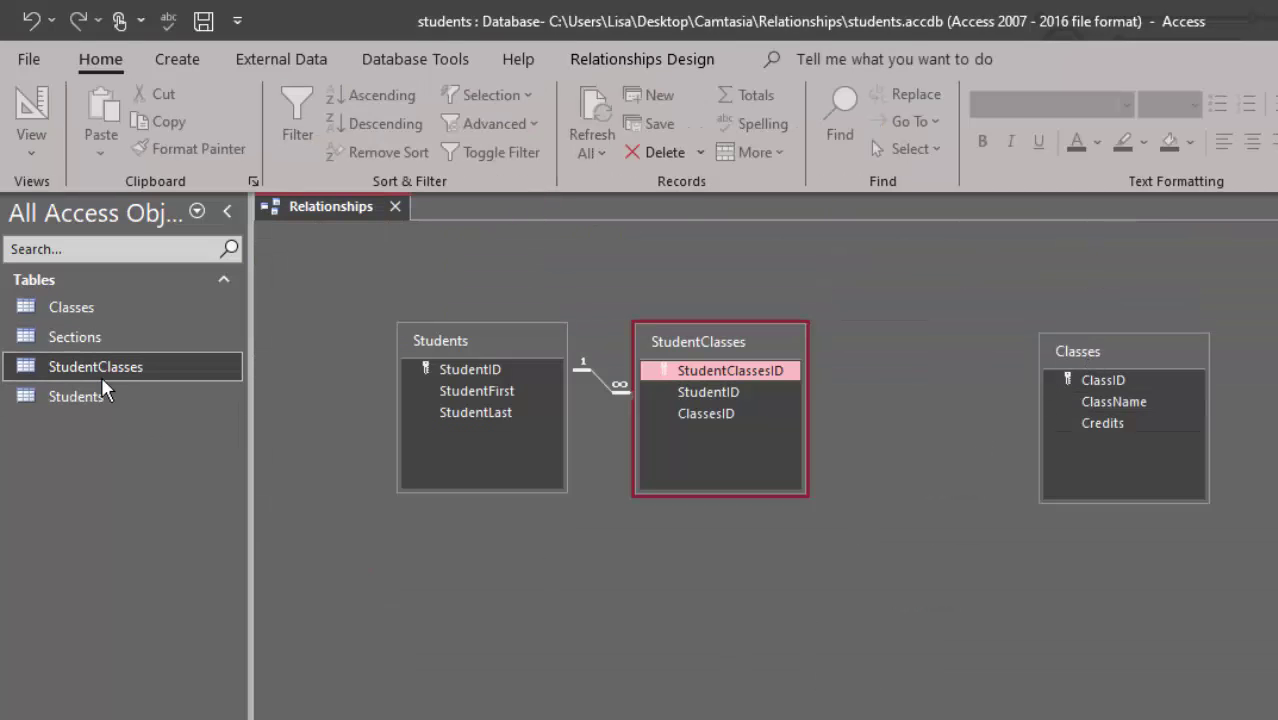
- Add Sections to the diagram and link Classes.ClassID to Sections.ClassesID with referential integrity
drag(90, 337, 865, 372)
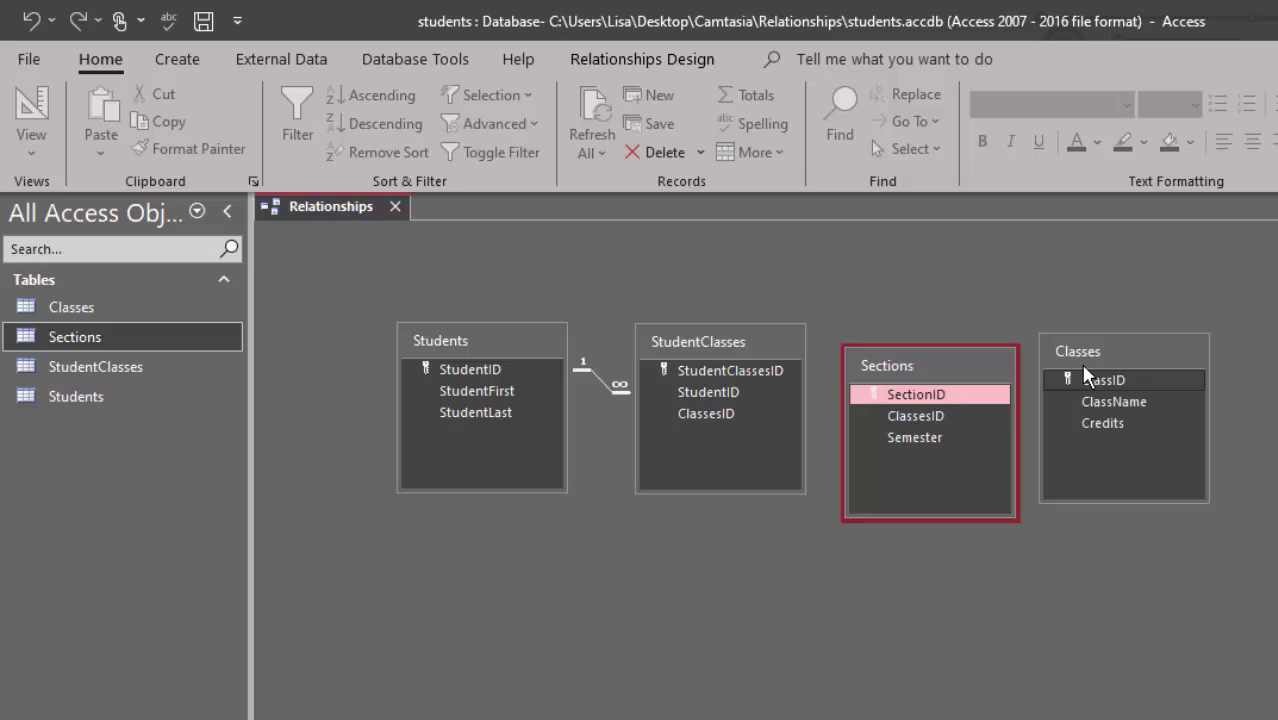
drag(1066, 372, 1088, 350)
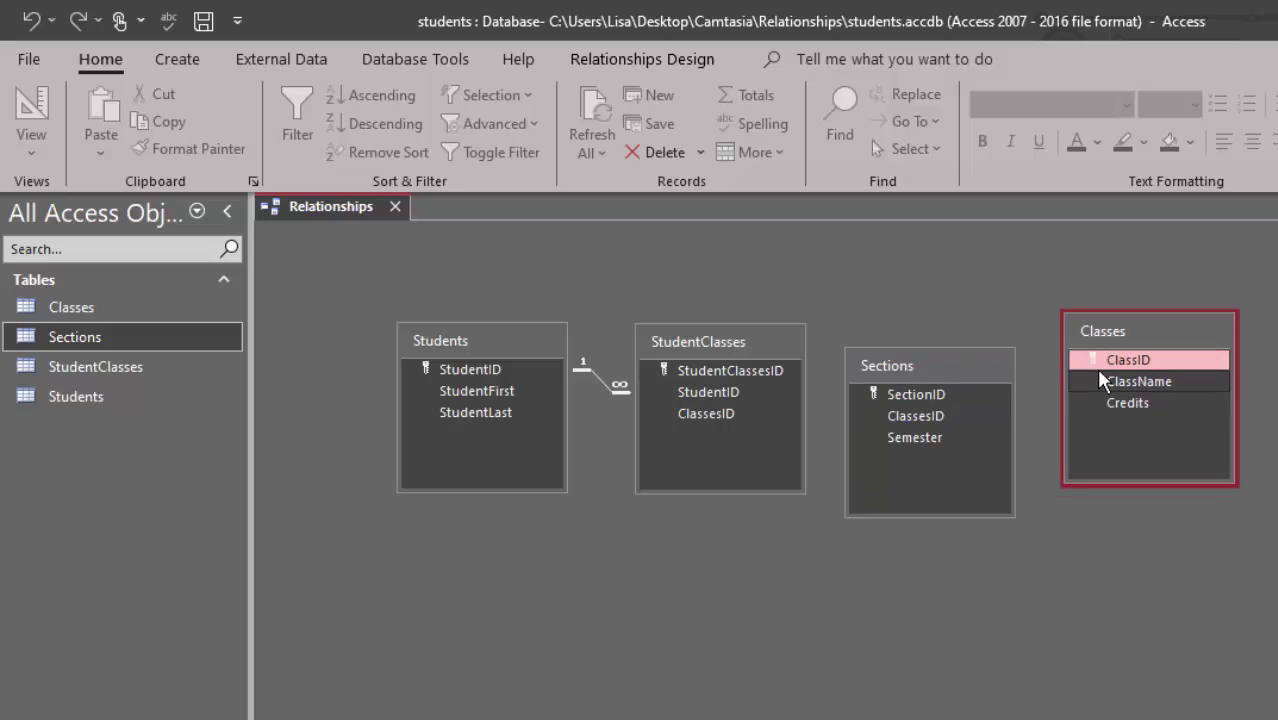
drag(1100, 360, 947, 412)
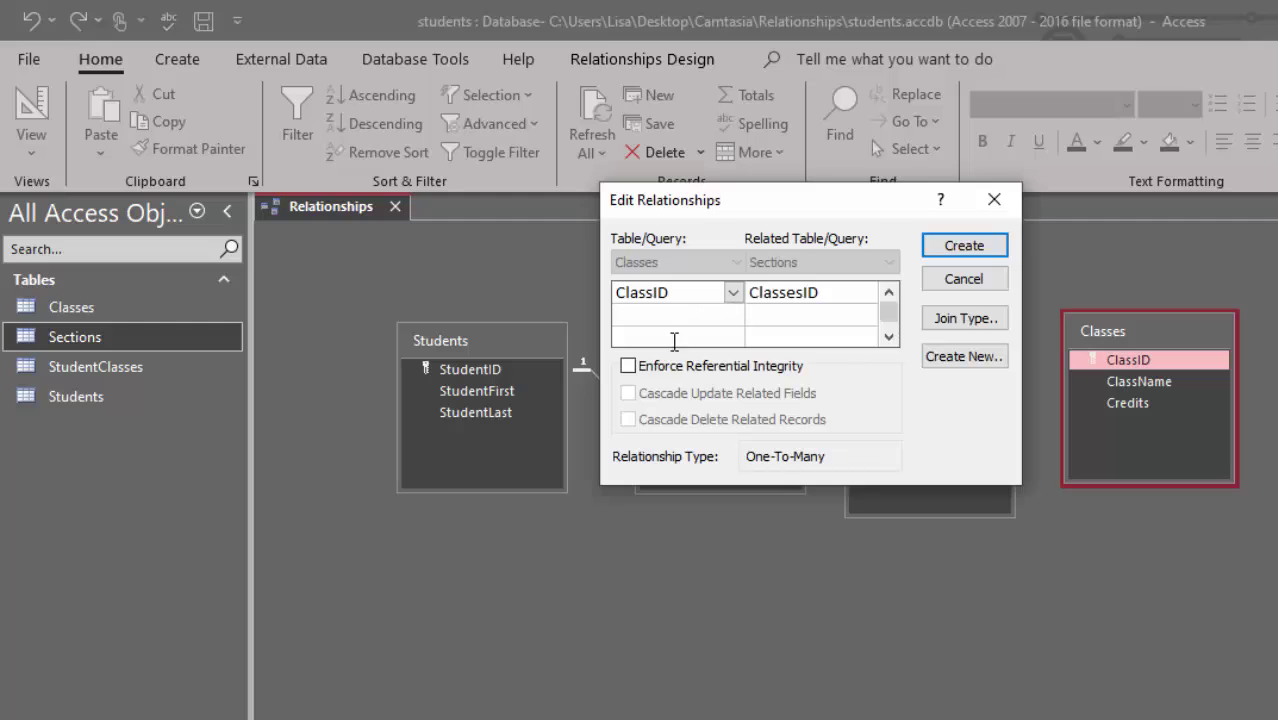
click(700, 366)
click(960, 248)
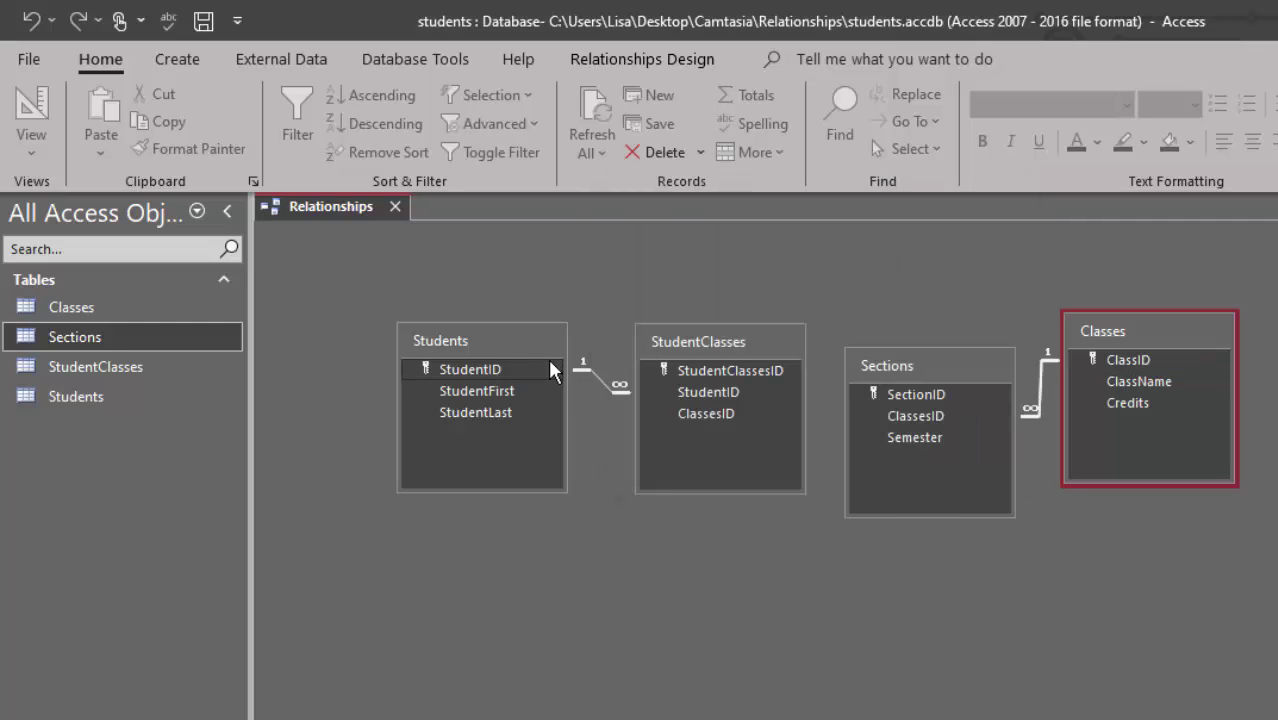
click(686, 416)
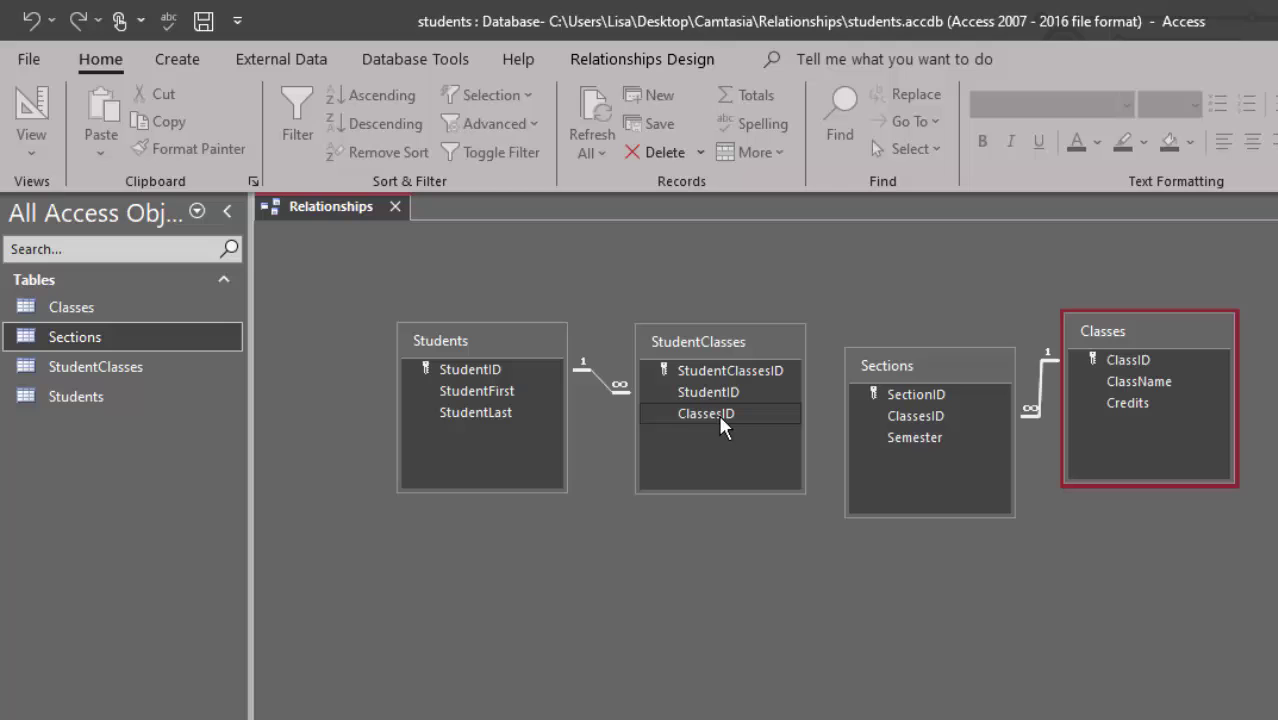
- In the StudentClasses design, rename the ClassesID field to SectionID and close it
right_click(110, 366)
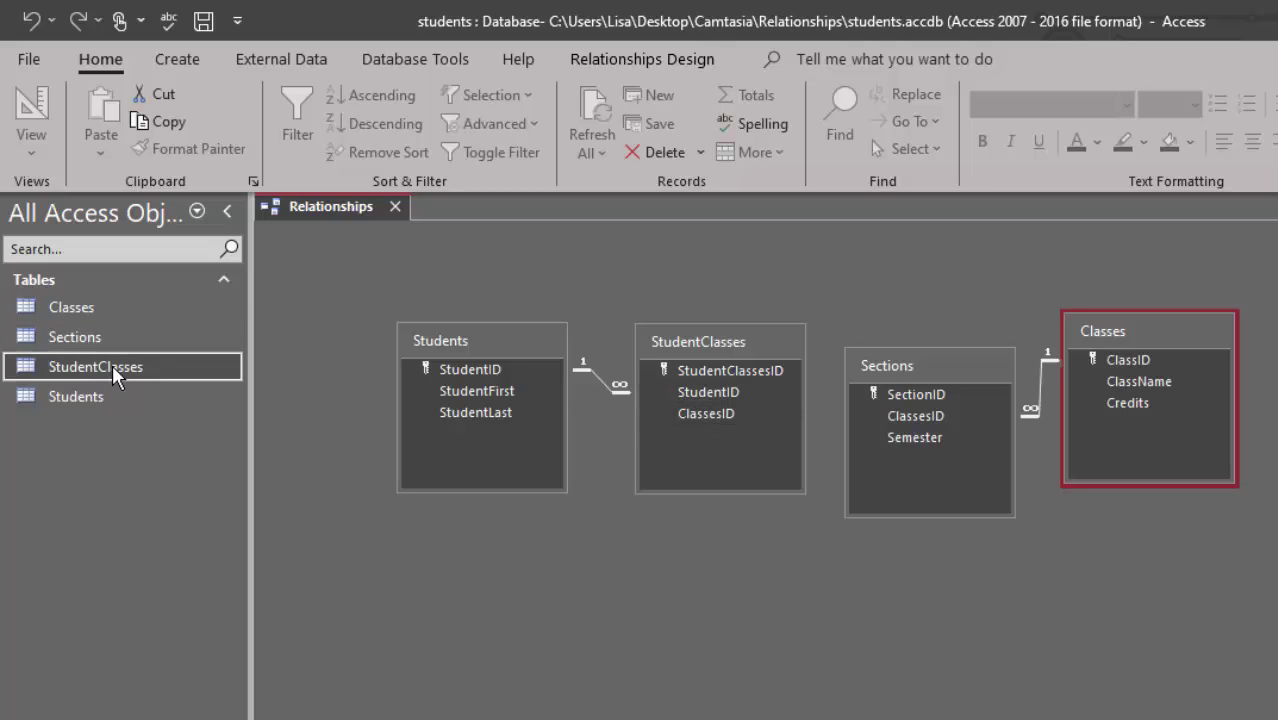
click(203, 397)
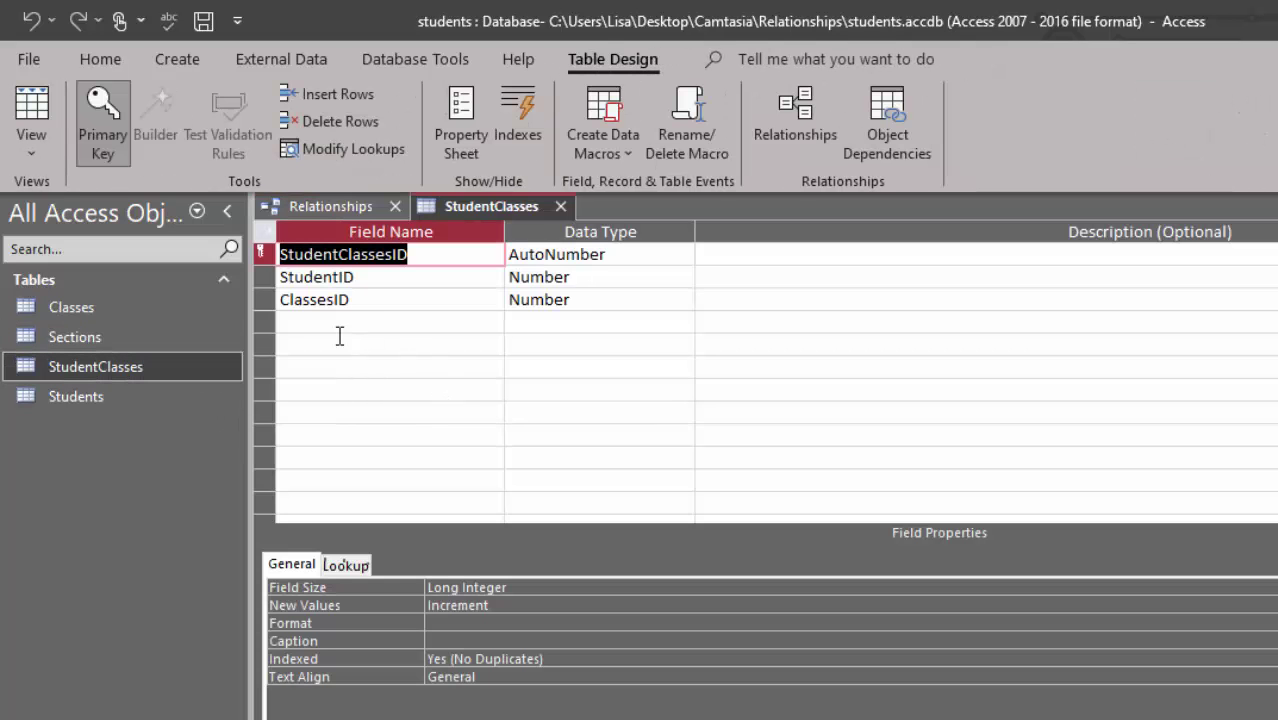
double_click(322, 300)
text(SectionID)
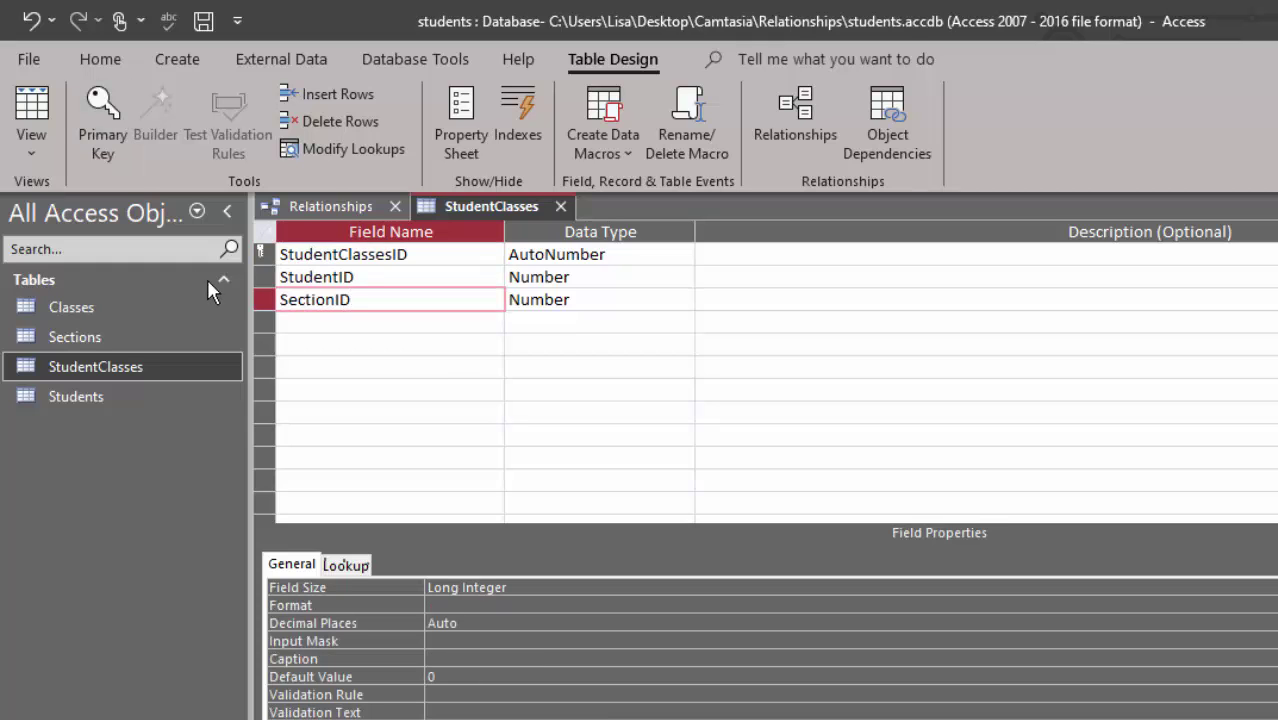
key(ctrl+w)
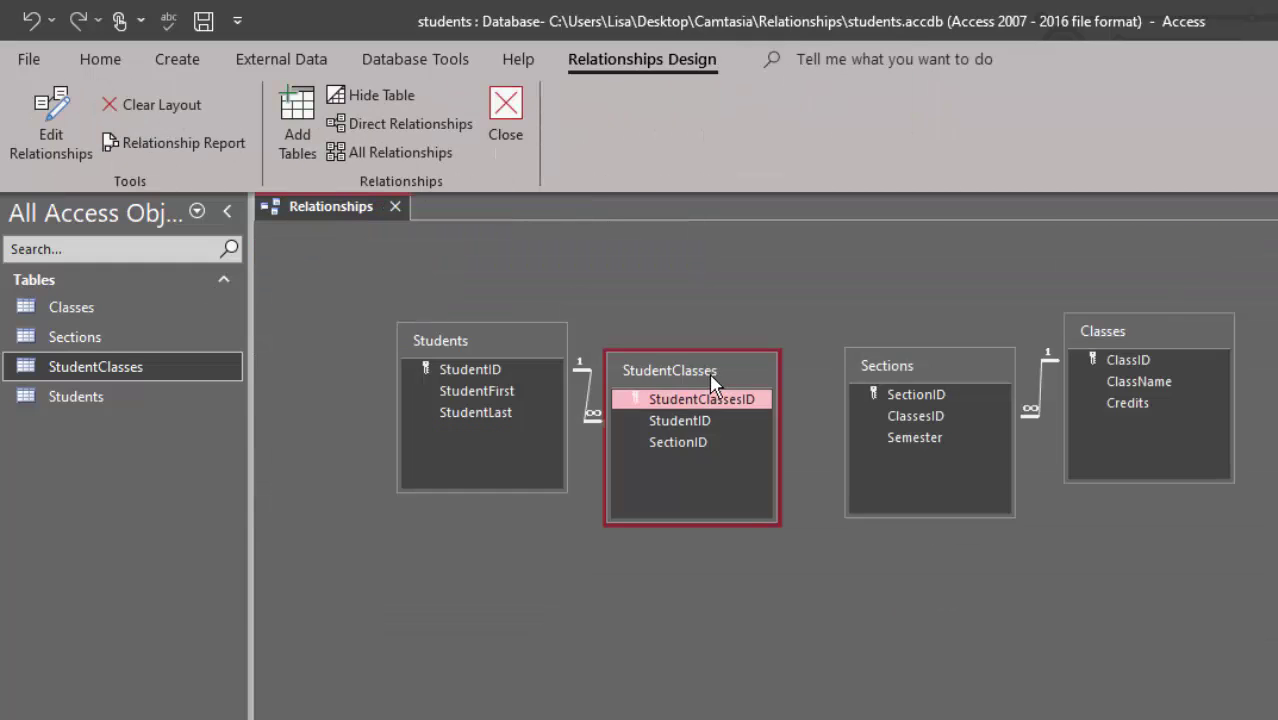
- Delete the Students–StudentClasses link and rename StudentClasses to StudentSections
click(617, 411)
key(Delete)
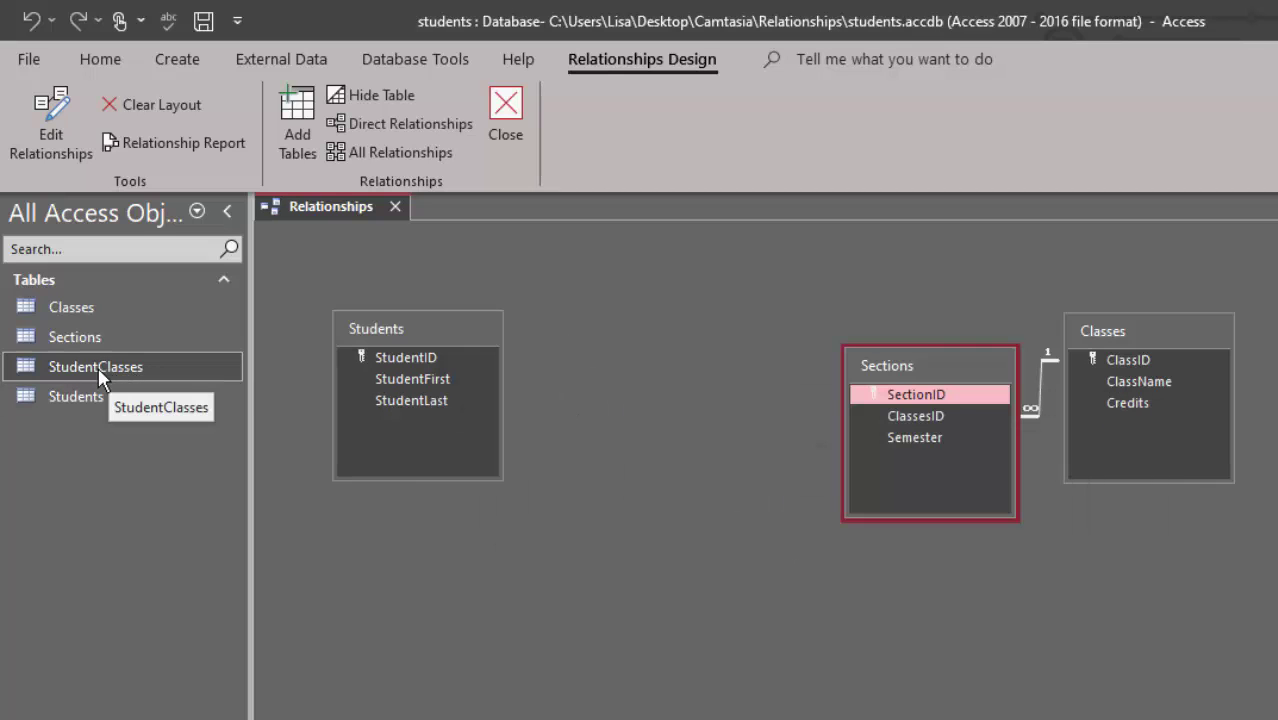
right_click(98, 367)
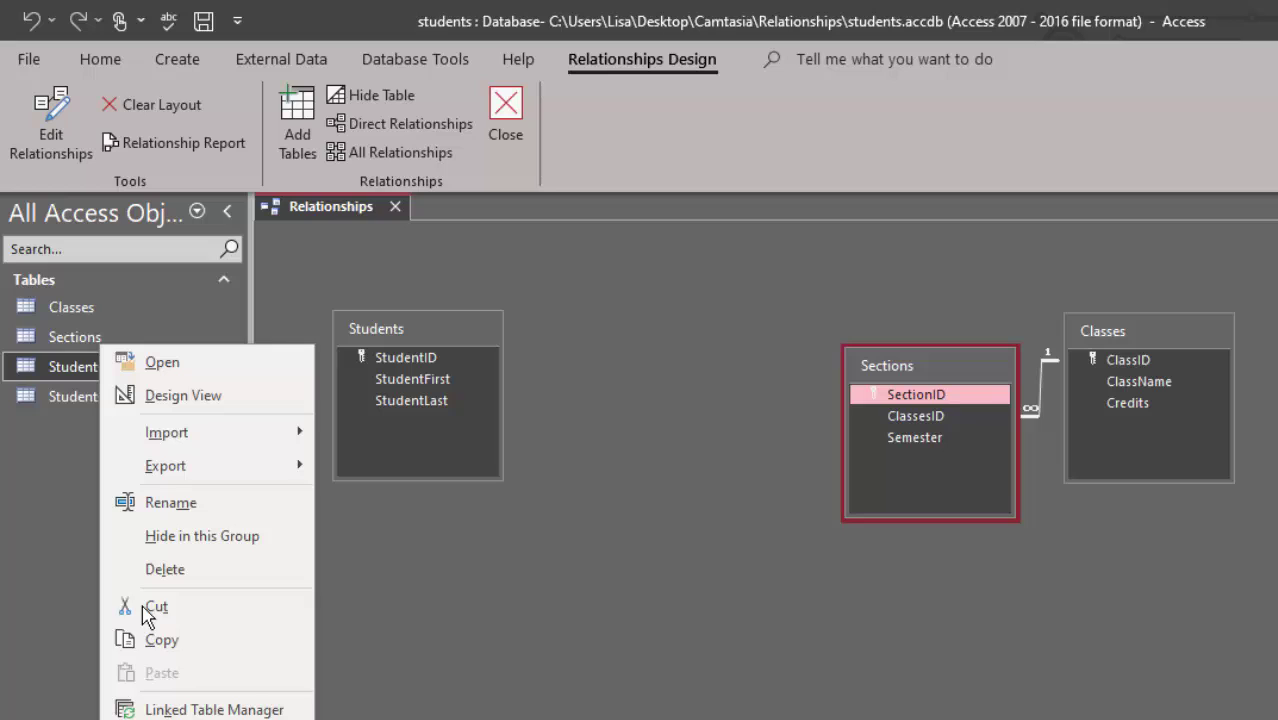
click(190, 502)
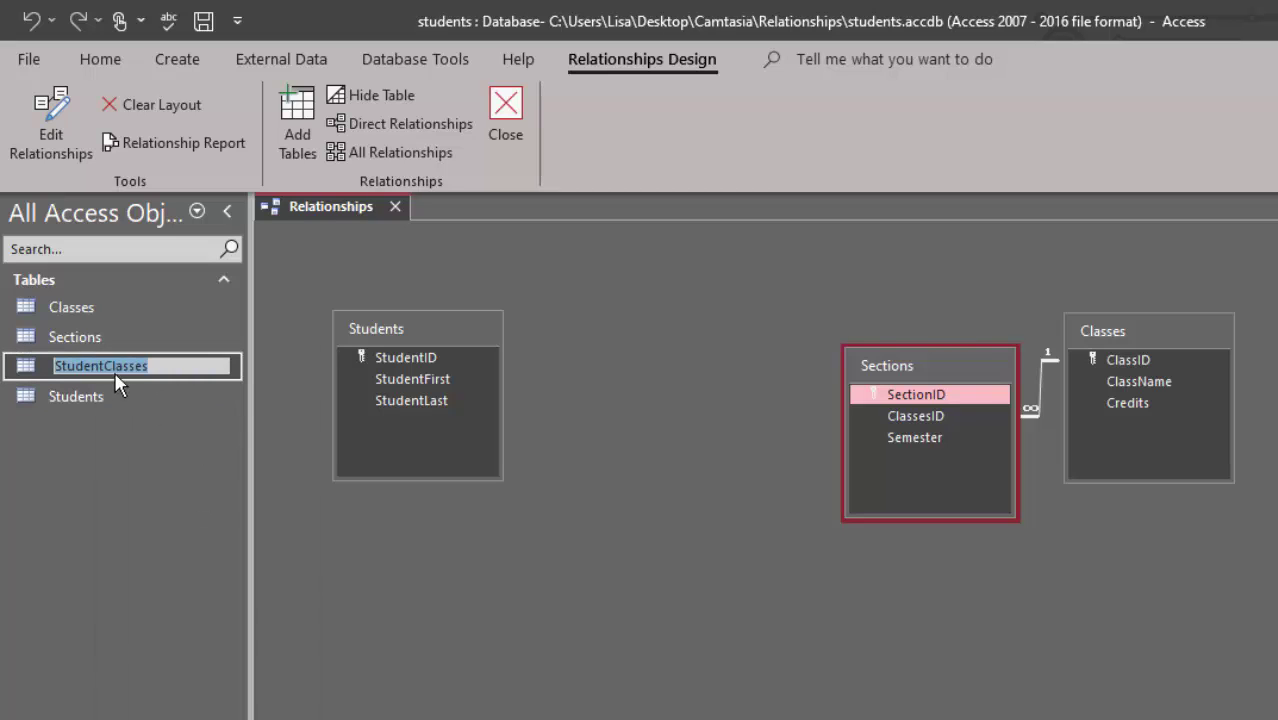
drag(103, 366, 222, 366)
text(Sections)
key(Return)
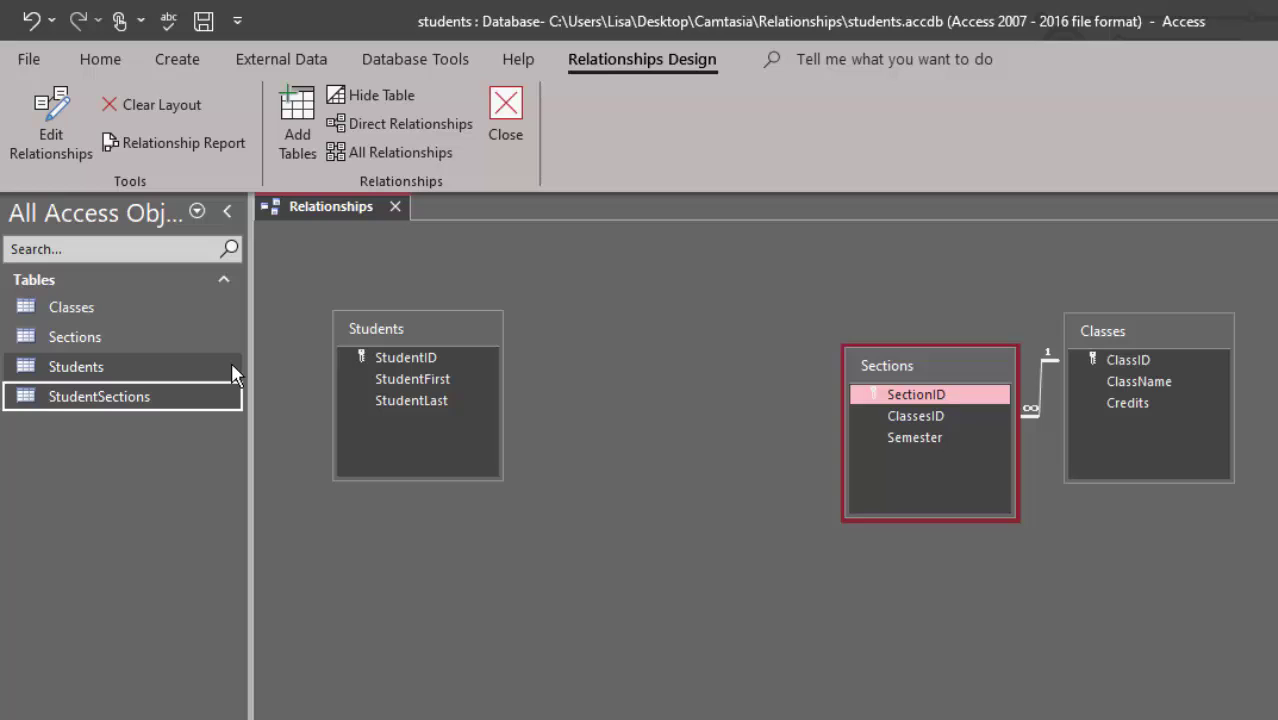
- Move Sections up and left, then remove the Classes table from the layout
drag(917, 365, 857, 344)
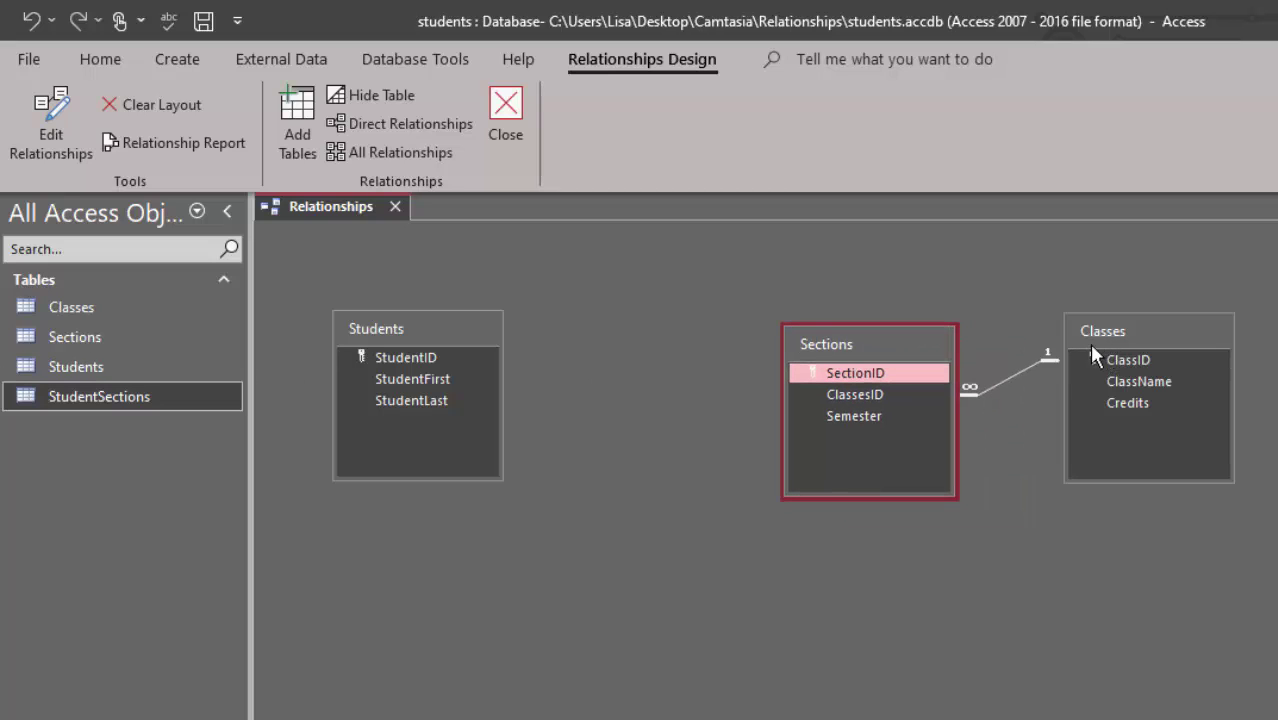
click(1016, 379)
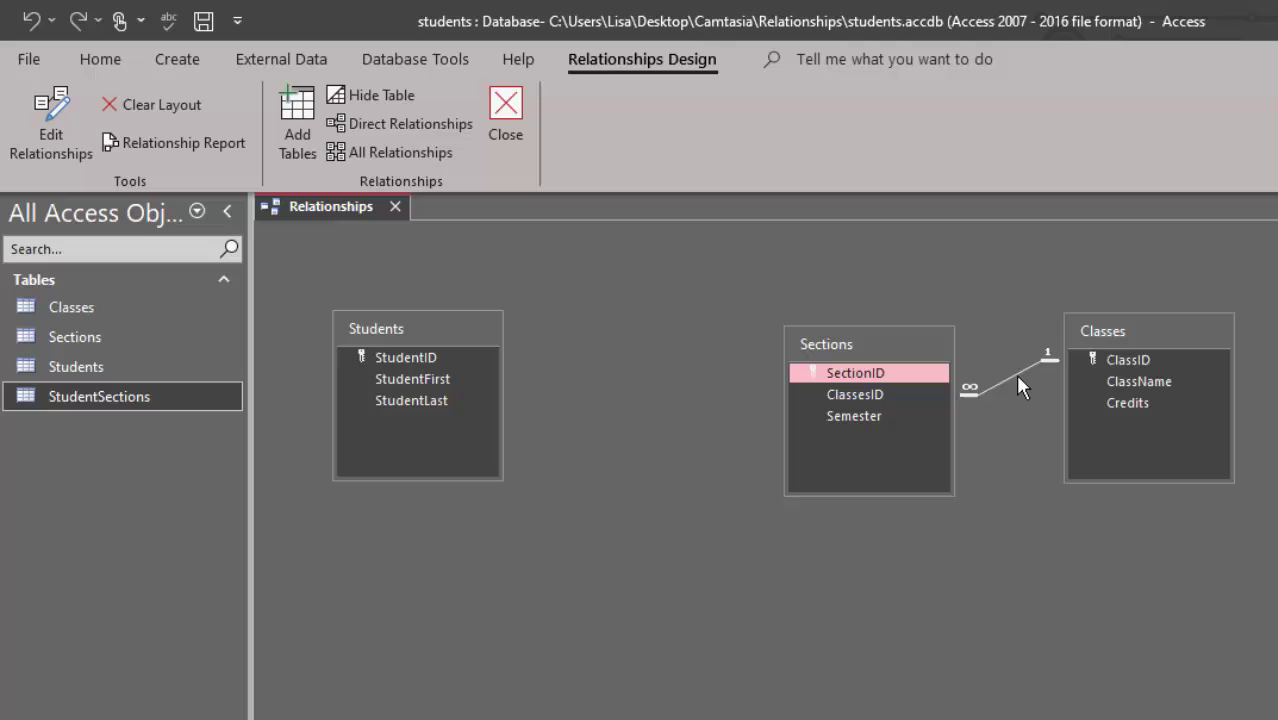
click(1113, 330)
key(Delete)
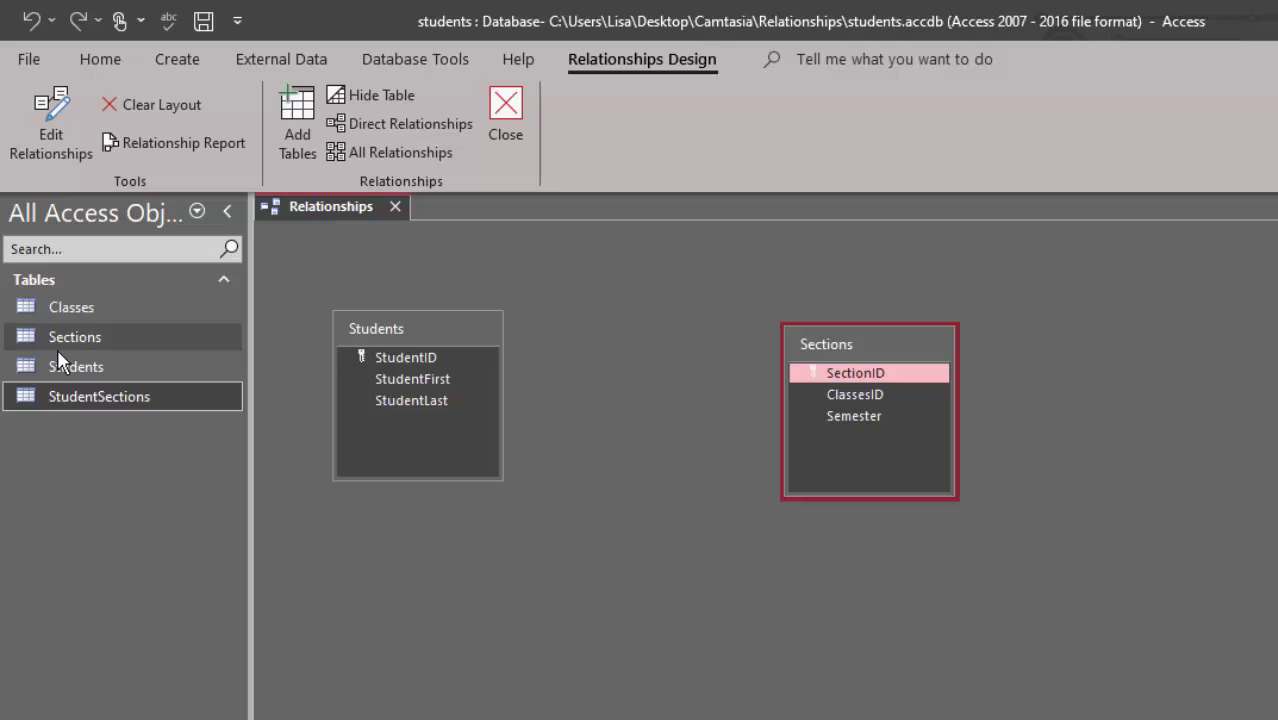
- Rename the Classes table to MasterClasses by adding the prefix 'Master'
right_click(98, 312)
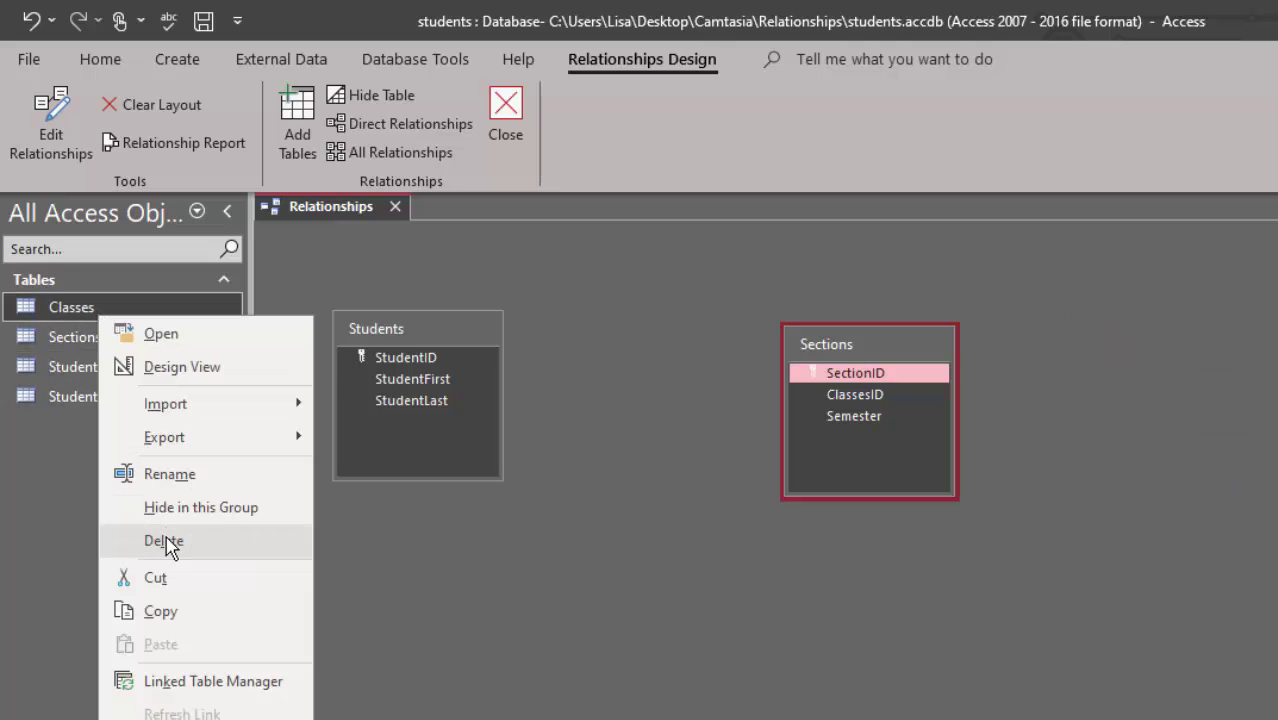
click(170, 474)
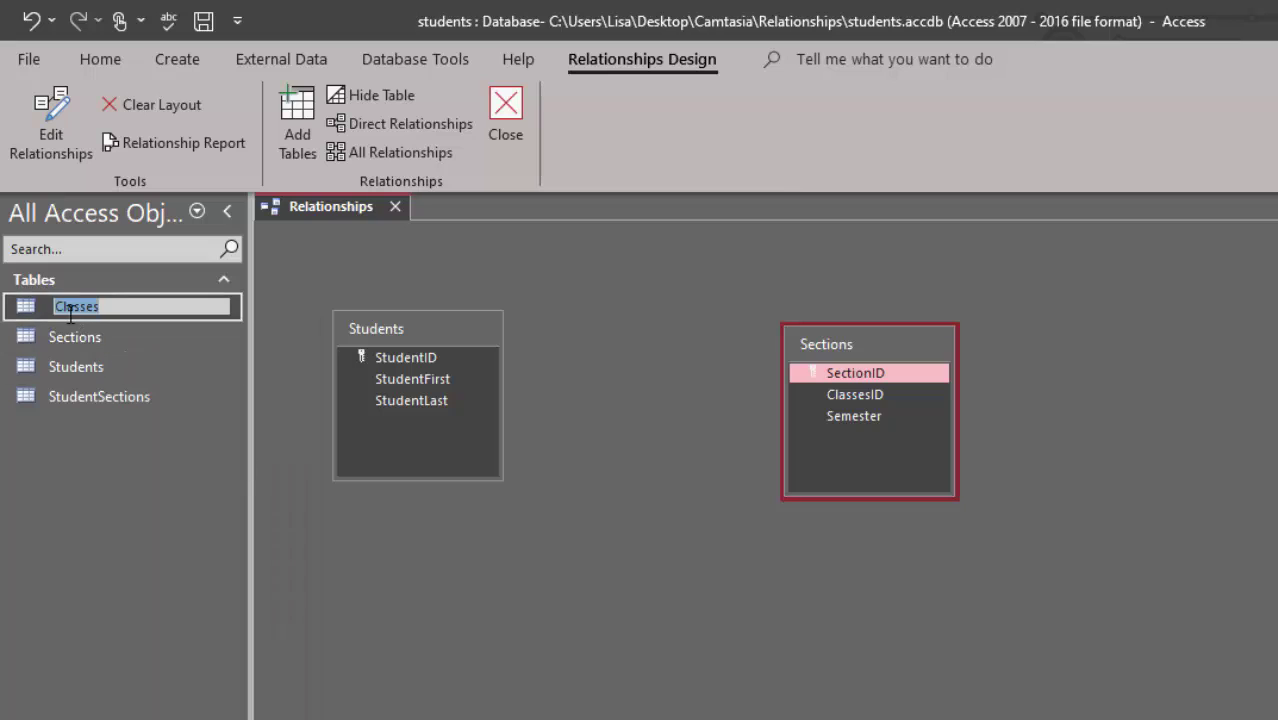
key(Home)
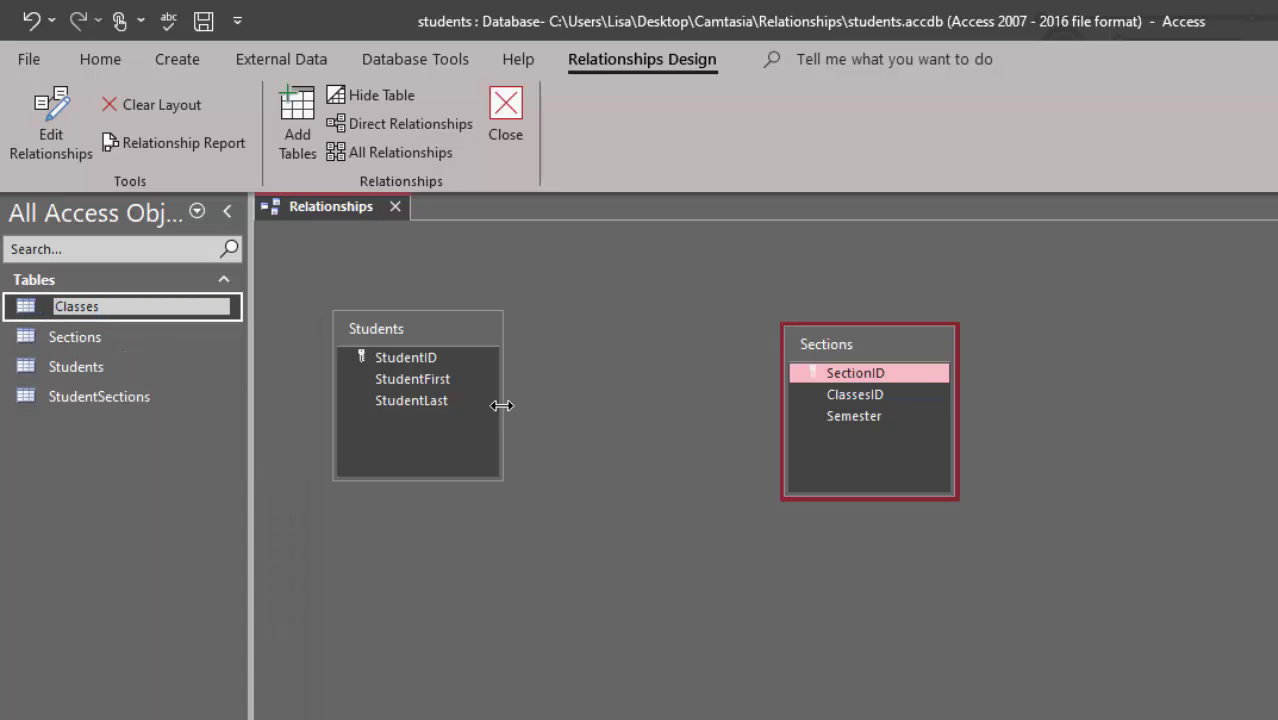
text(Master)
click(1126, 396)
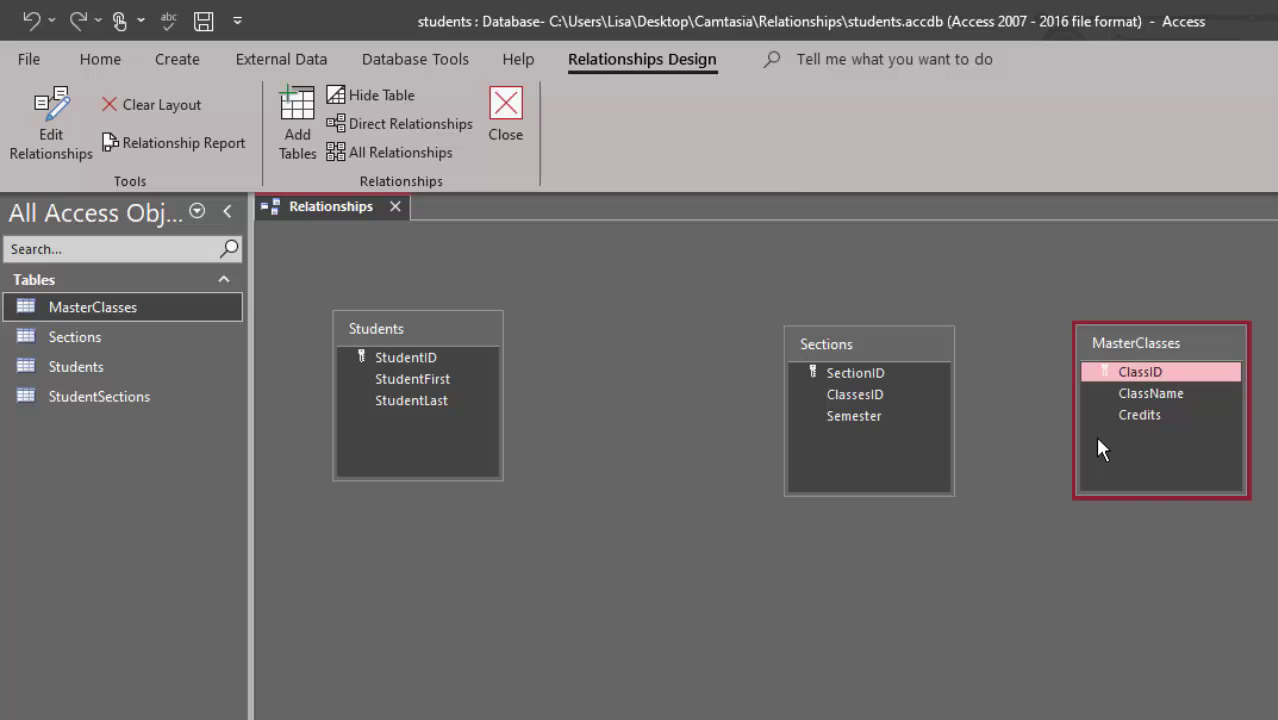
- Drag MasterClasses.ClassID onto Sections.ClassesID and create the link with referential integrity enforced
click(1158, 372)
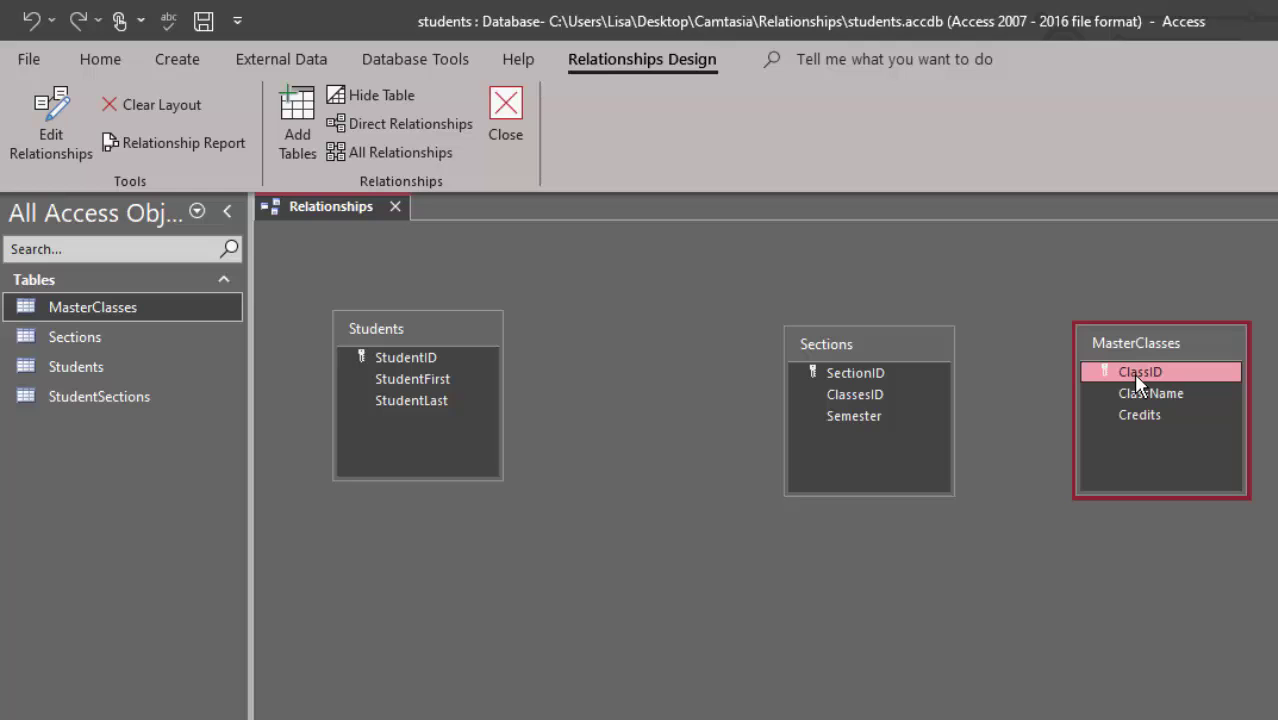
drag(1135, 375, 878, 402)
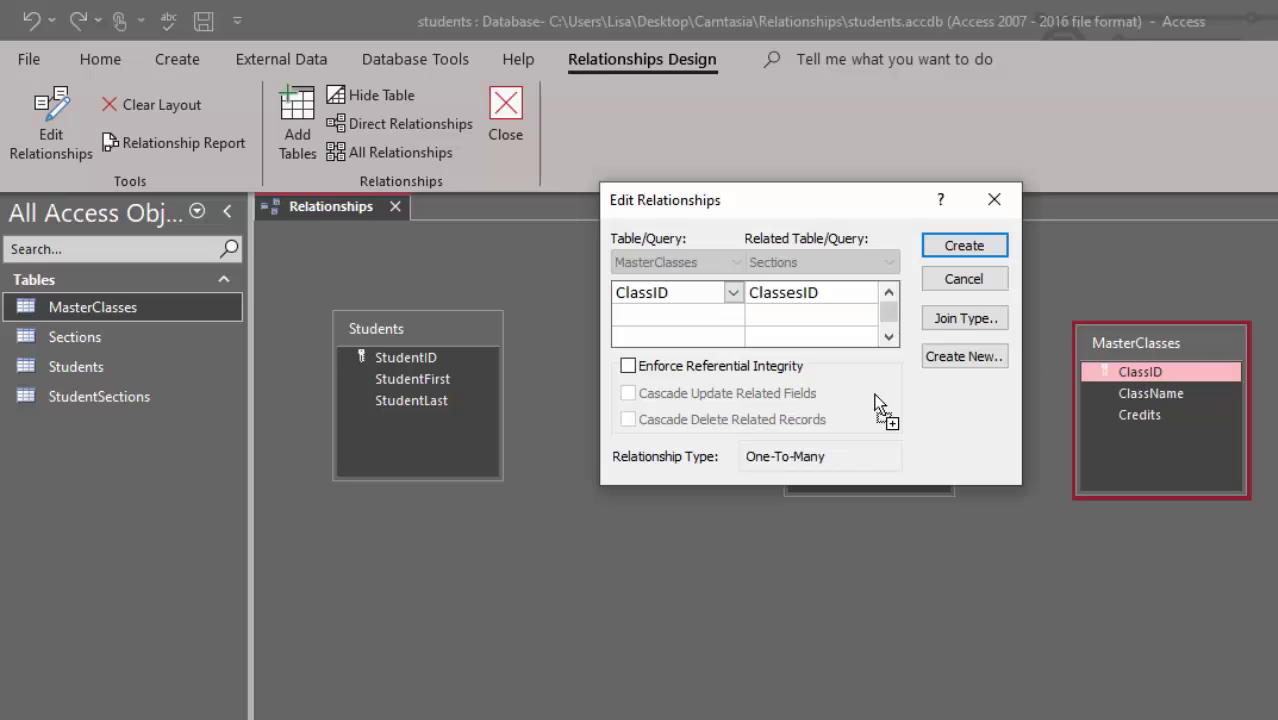
click(731, 366)
click(966, 247)
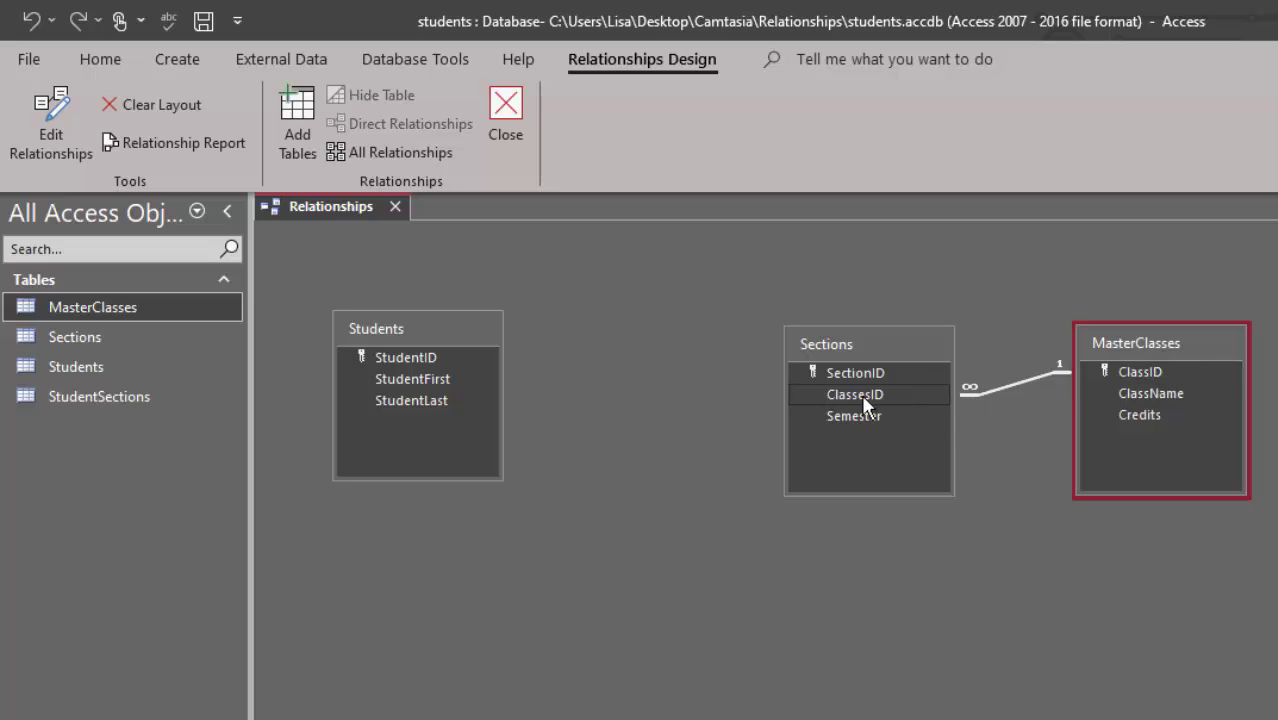
- Add StudentSections to the layout and link it one-to-many from Students by StudentID, enforcing referential integrity
drag(114, 398, 585, 330)
drag(397, 355, 623, 371)
click(627, 366)
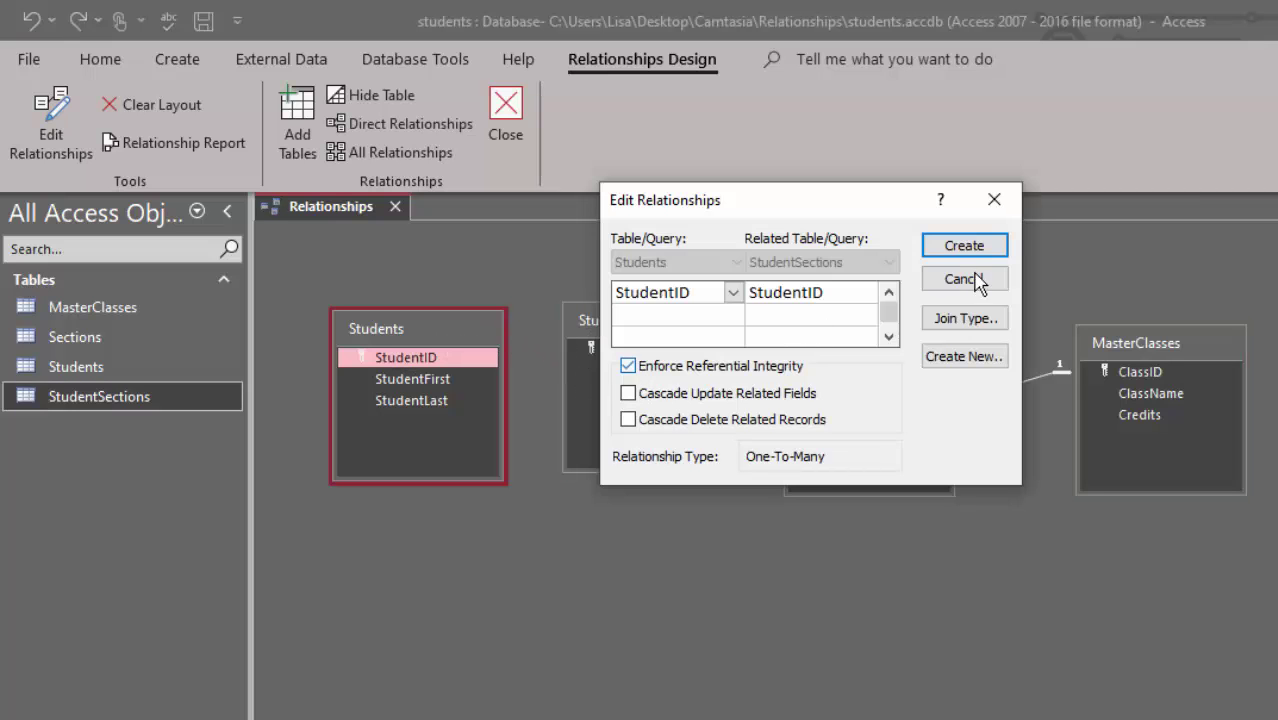
click(965, 248)
- Link Sections one-to-many to StudentSections by SectionID, enforcing referential integrity
drag(855, 375, 636, 395)
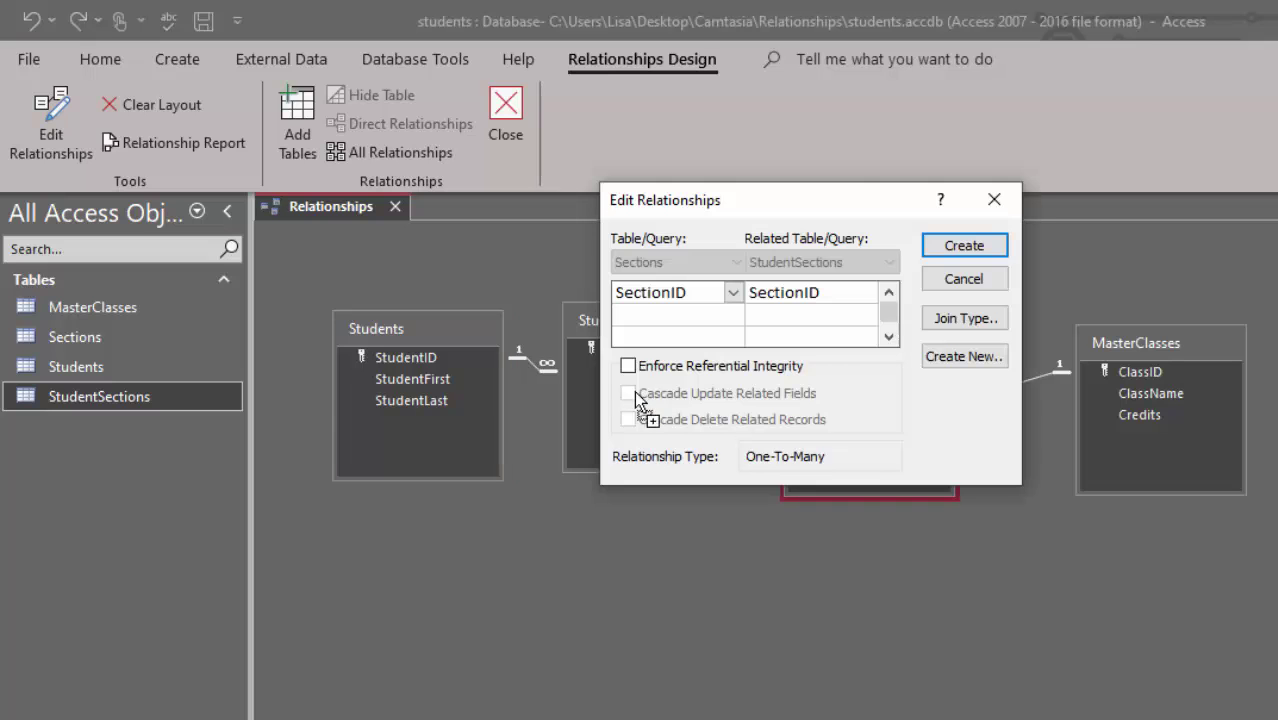
click(628, 366)
click(985, 248)
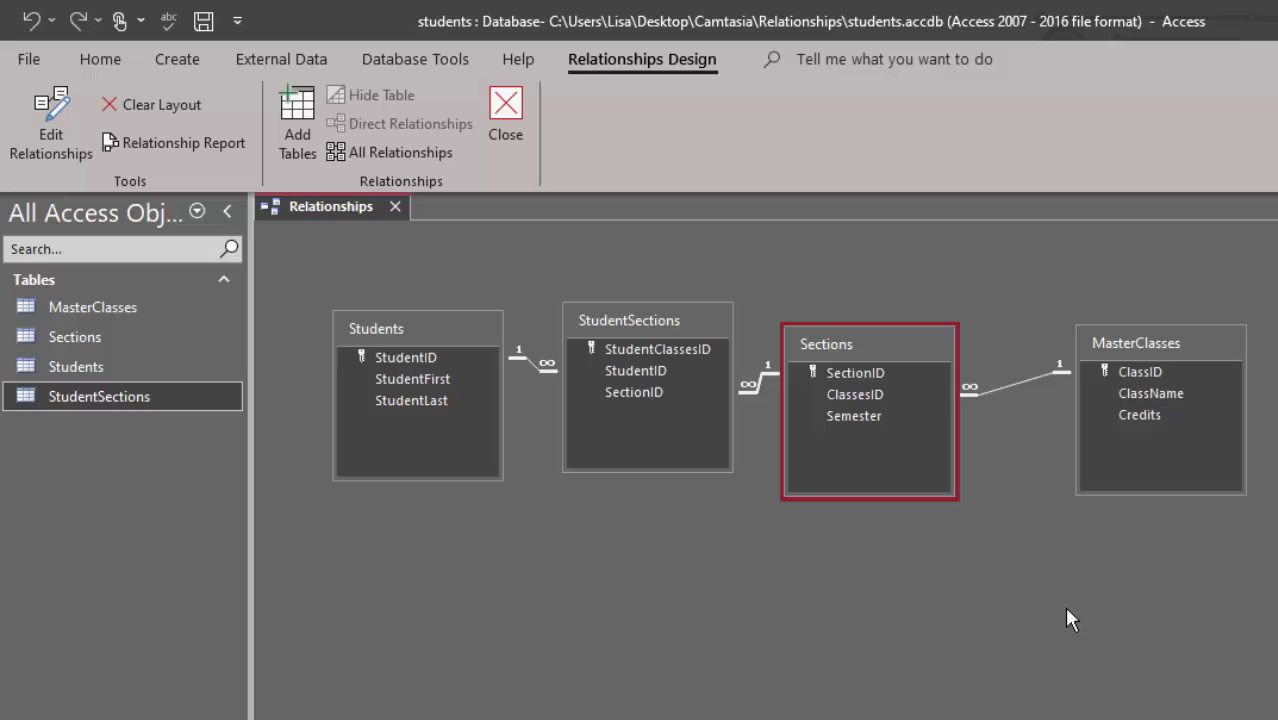